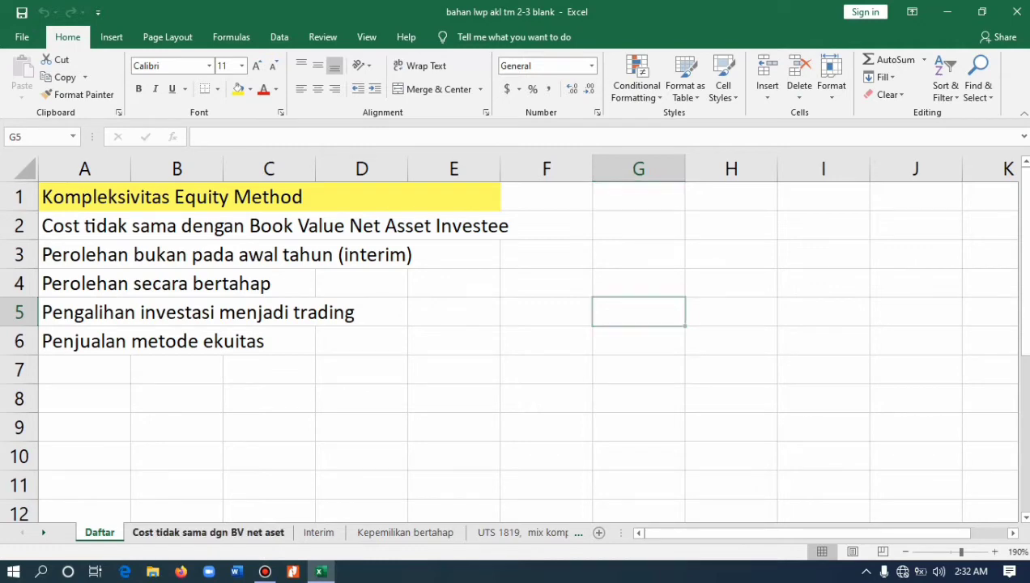
On the "Cost tidak sama dgn BV net aset" sheet, enter the Invesment in S debit in K2 as =450000*3500.
click(208, 532)
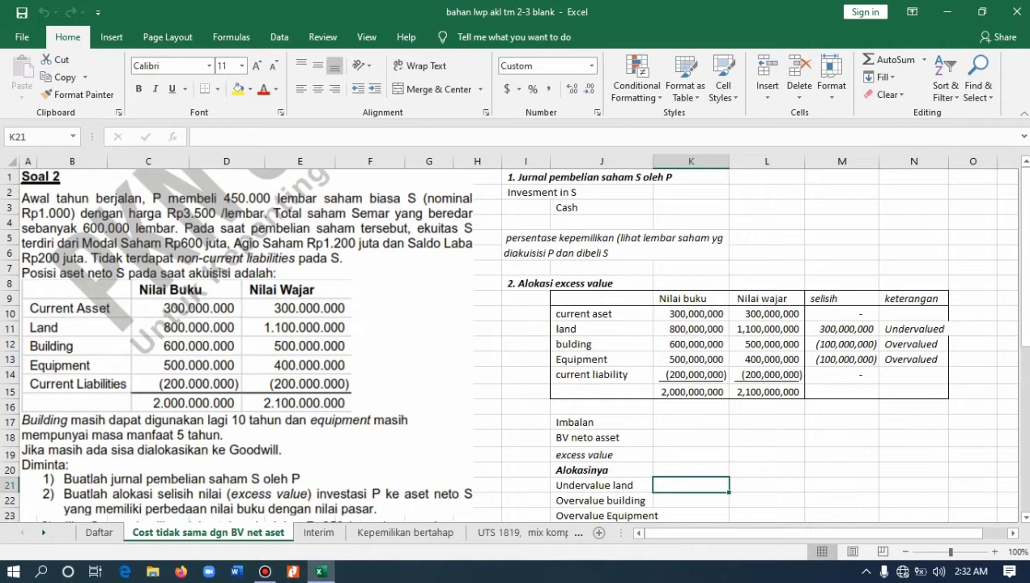
click(691, 192)
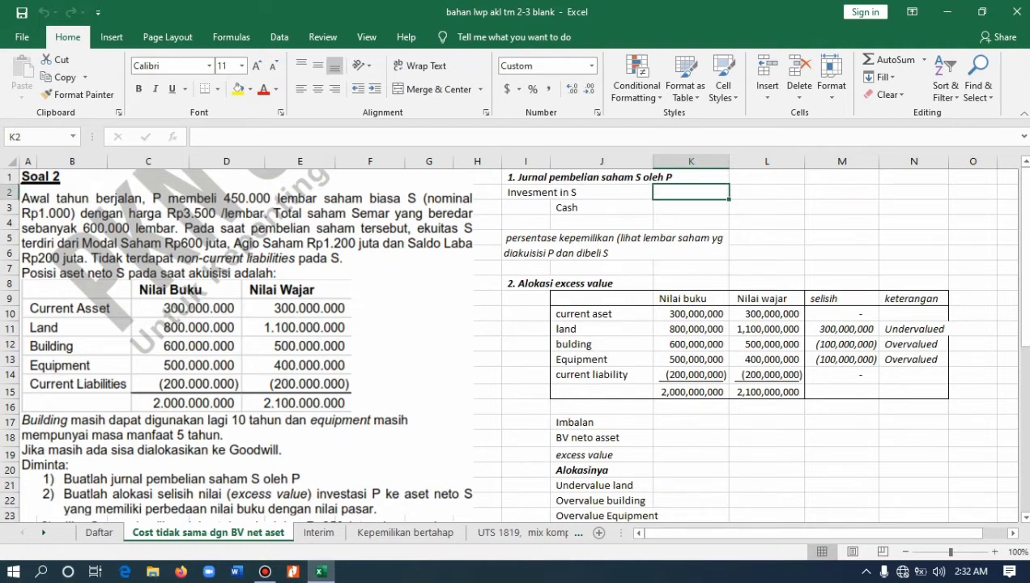
text(=450)
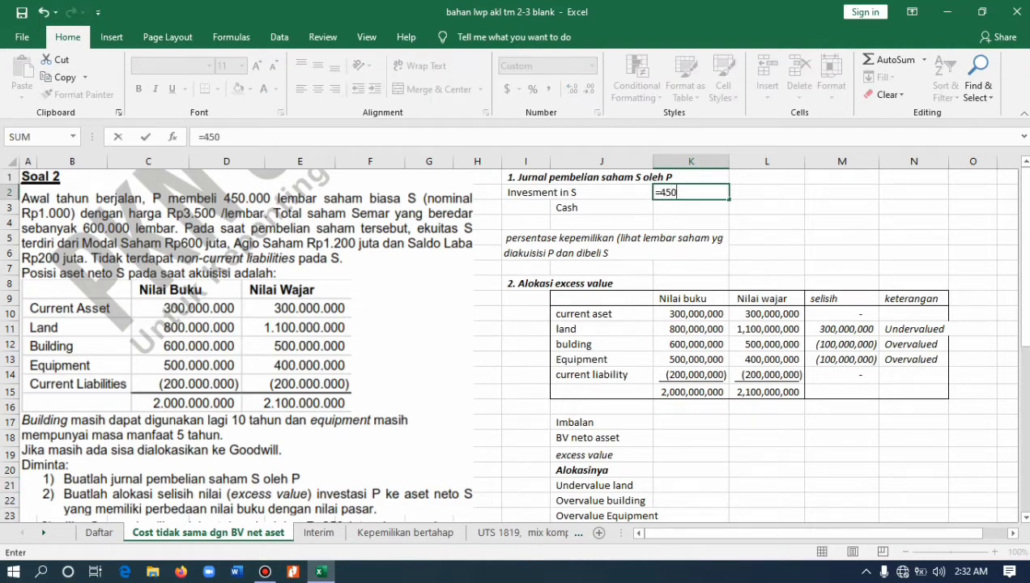
text(000*3500)
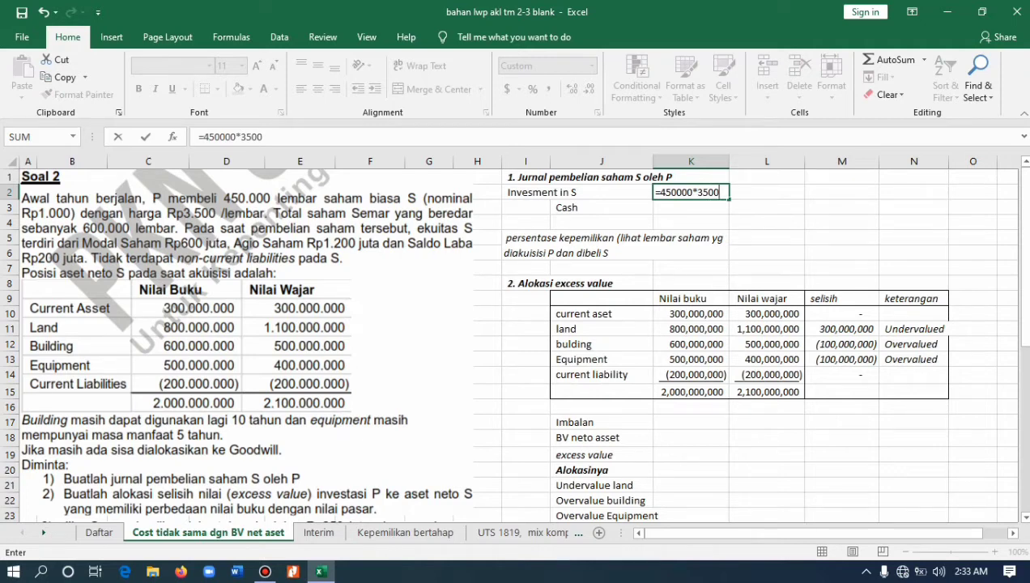
key(Return)
Link the Cash credit in L3 to the investment amount with =K2.
click(767, 207)
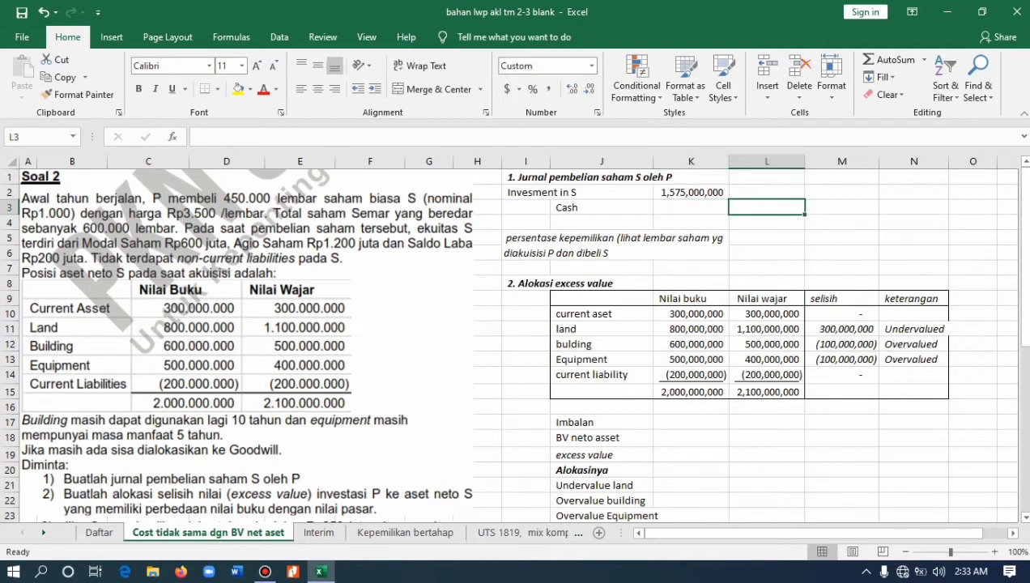
text(=K2)
key(Return)
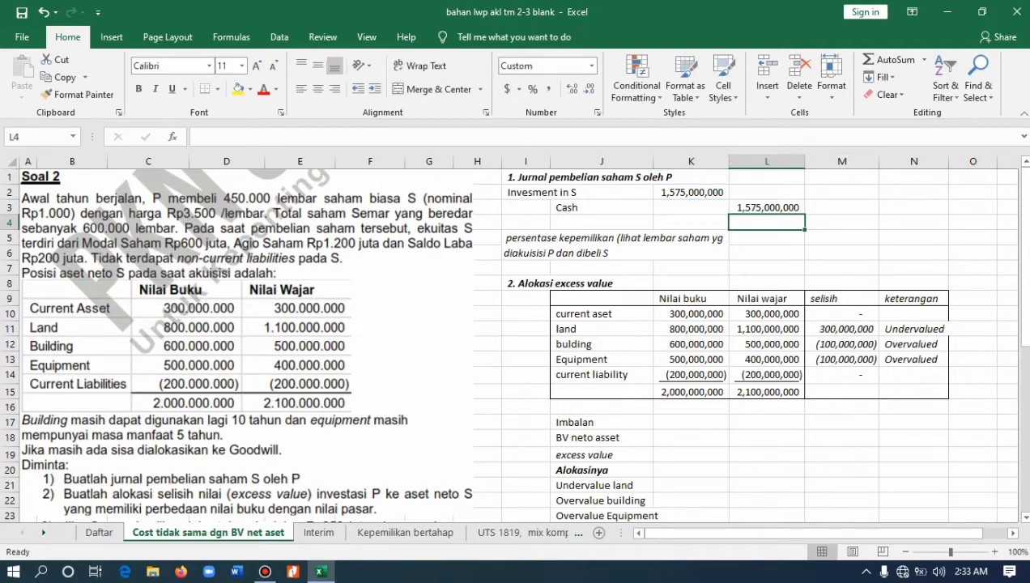
Calculate the ownership percentage in L5 by dividing the 450000 acquired shares by the 600000 outstanding shares.
click(766, 237)
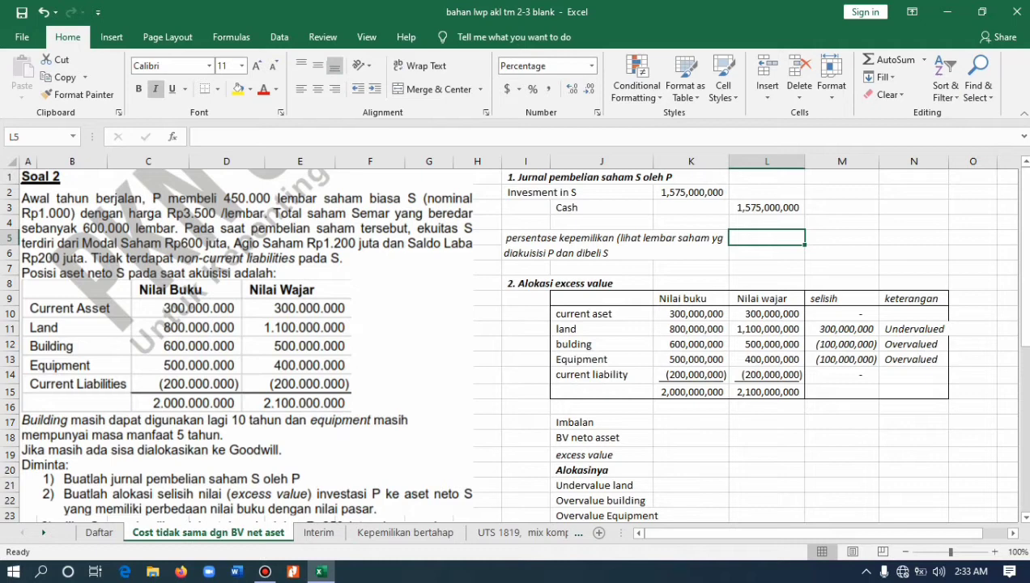
text(=)
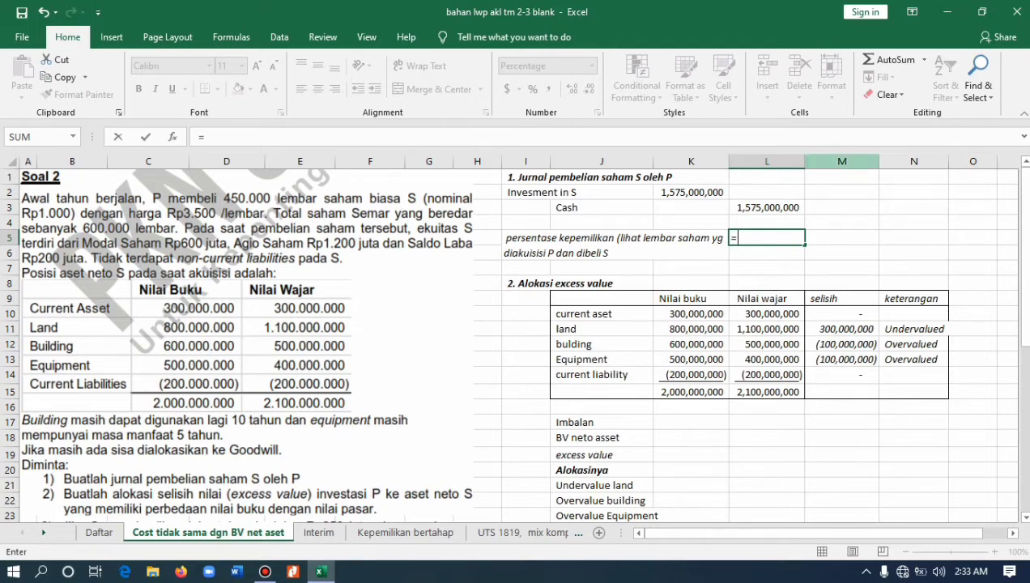
text(450000/)
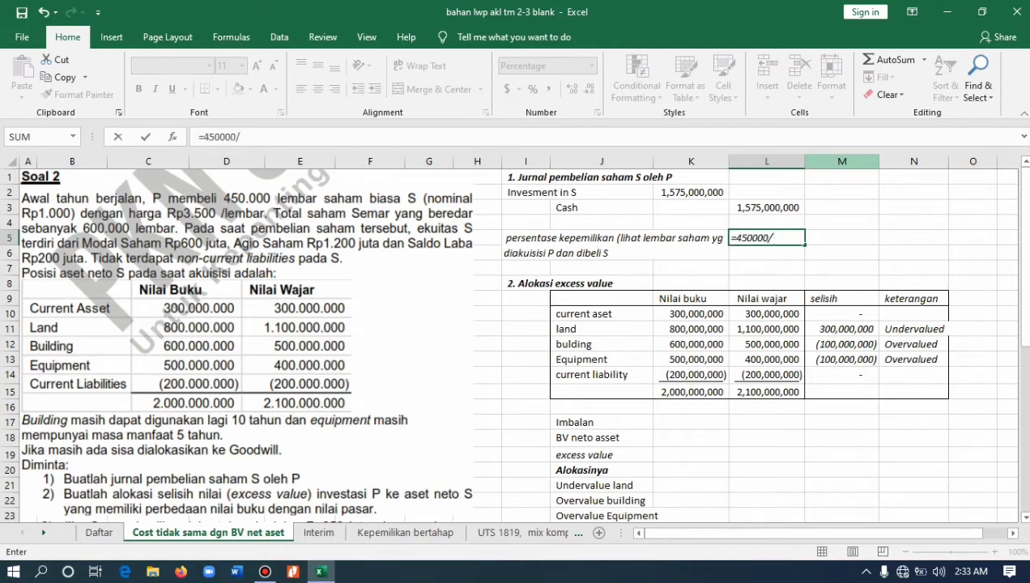
text(60000)
key(Return)
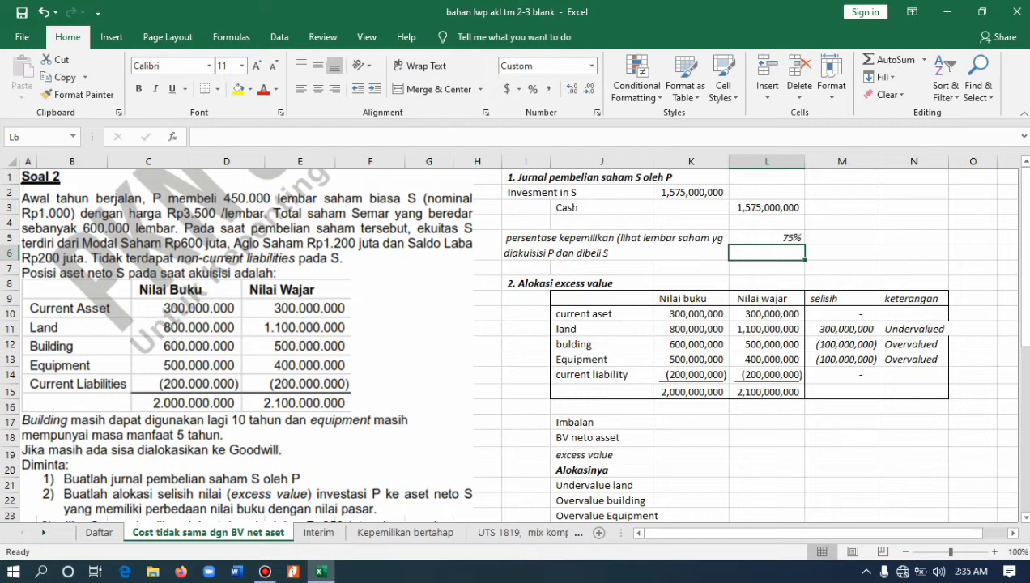
Extend the "Imbalan" label in J17 to read "Imbalan/harga perolehan".
scroll(512, 343, down, 1)
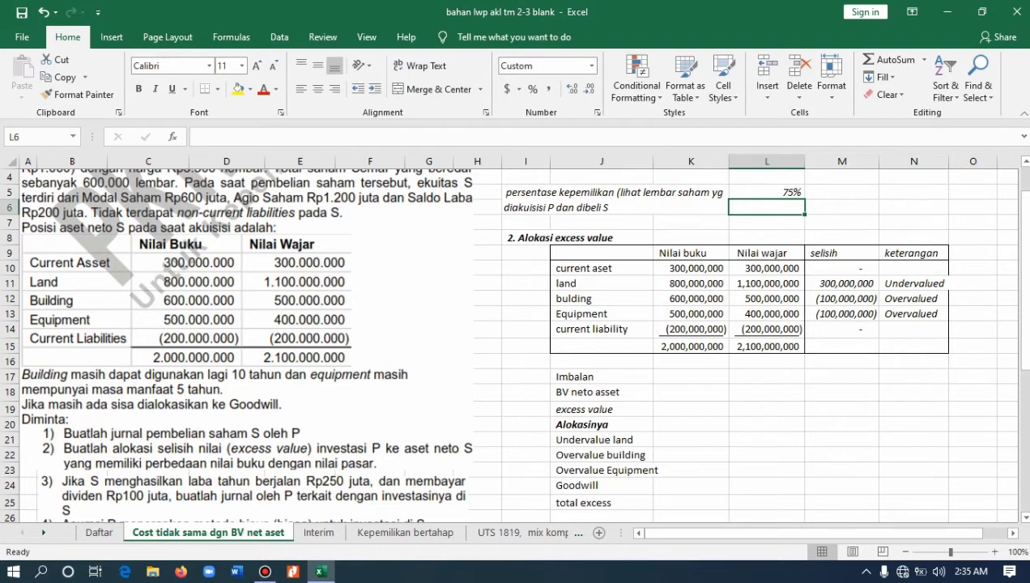
click(601, 346)
click(602, 376)
key(F2)
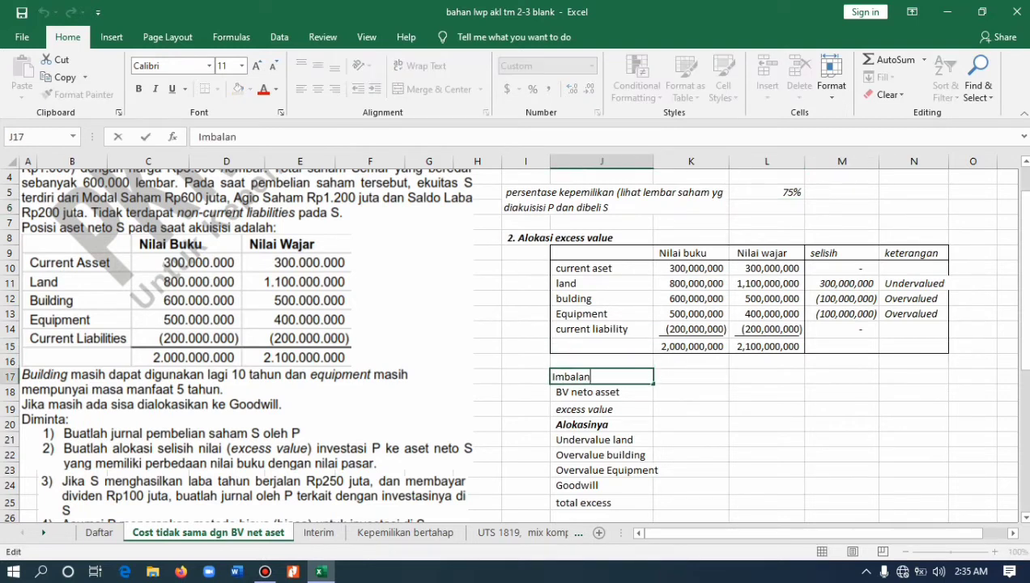
text(/harga perolehan)
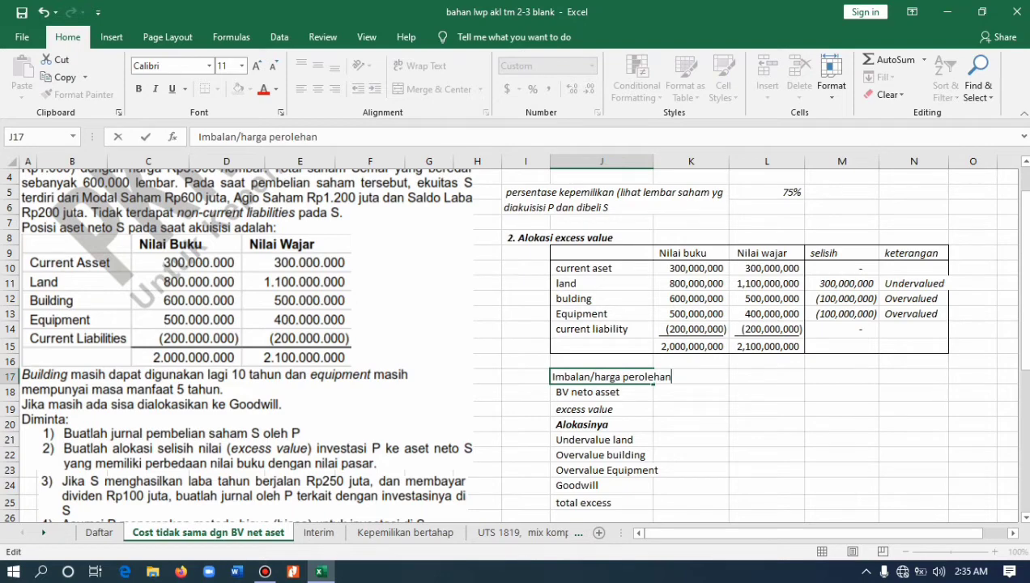
key(Tab)
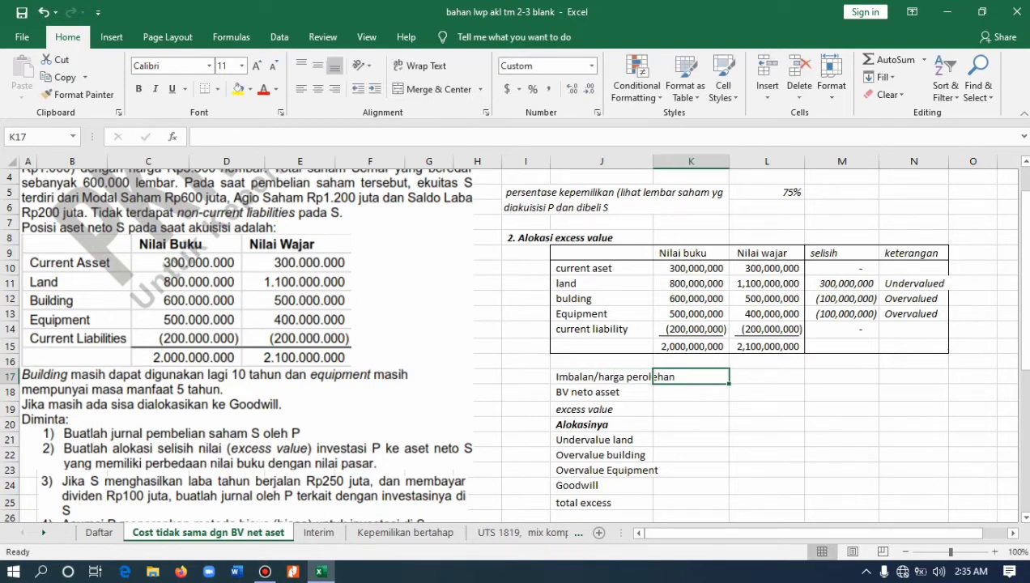
Fill the acquisition price in K17 with a reference to the Invesment in S amount, =K2.
text(=)
scroll(691, 324, up, 1)
click(691, 191)
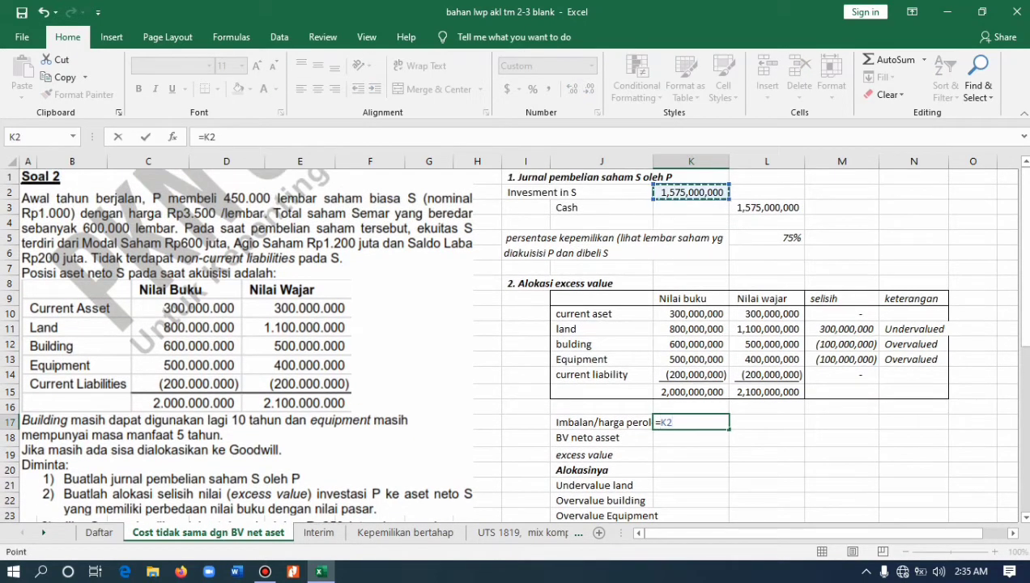
key(Return)
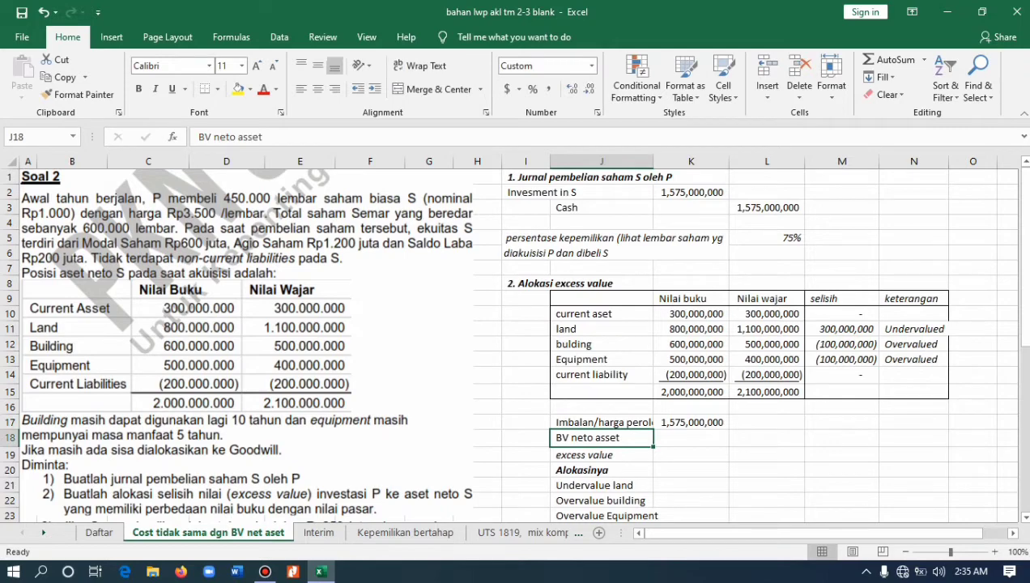
Calculate BV neto asset in K18 as total book value times the ownership percentage, =K15*L5.
click(691, 437)
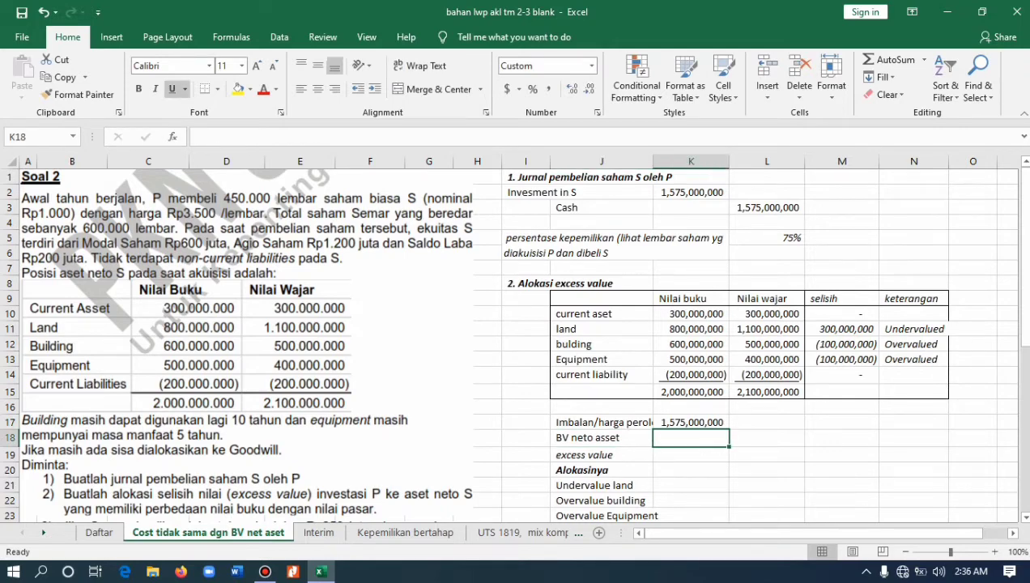
scroll(511, 344, down, 1)
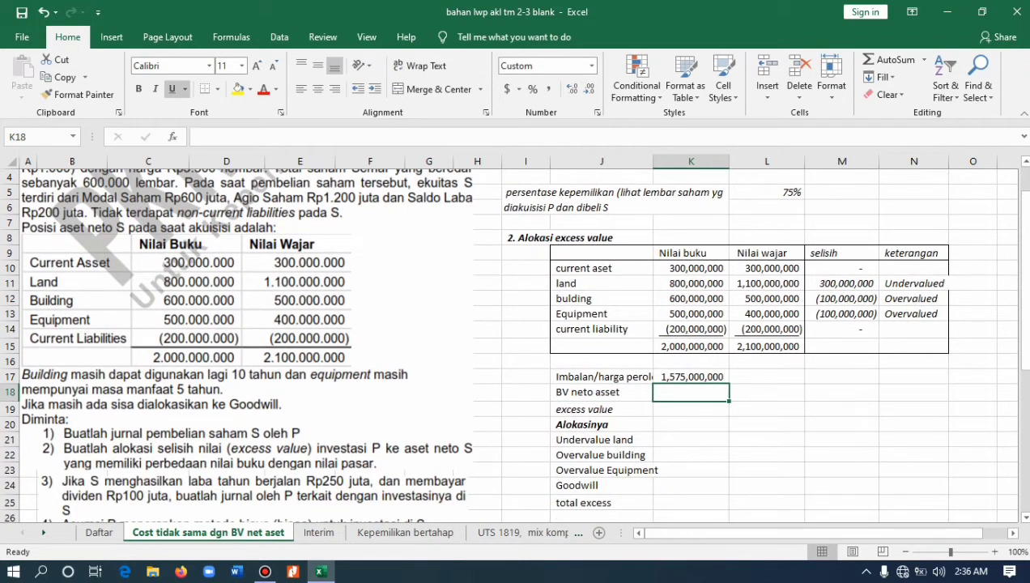
text(=)
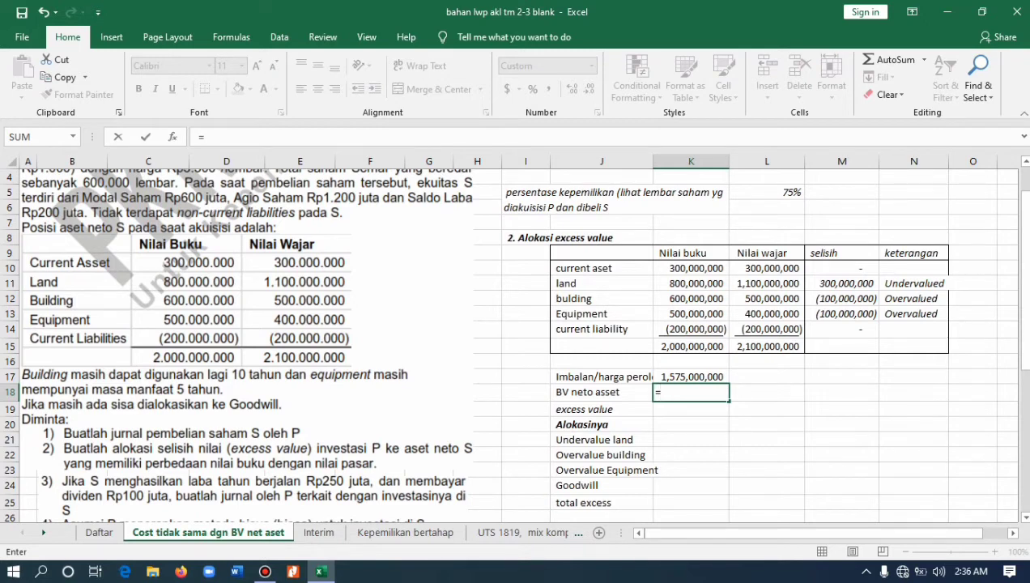
click(690, 345)
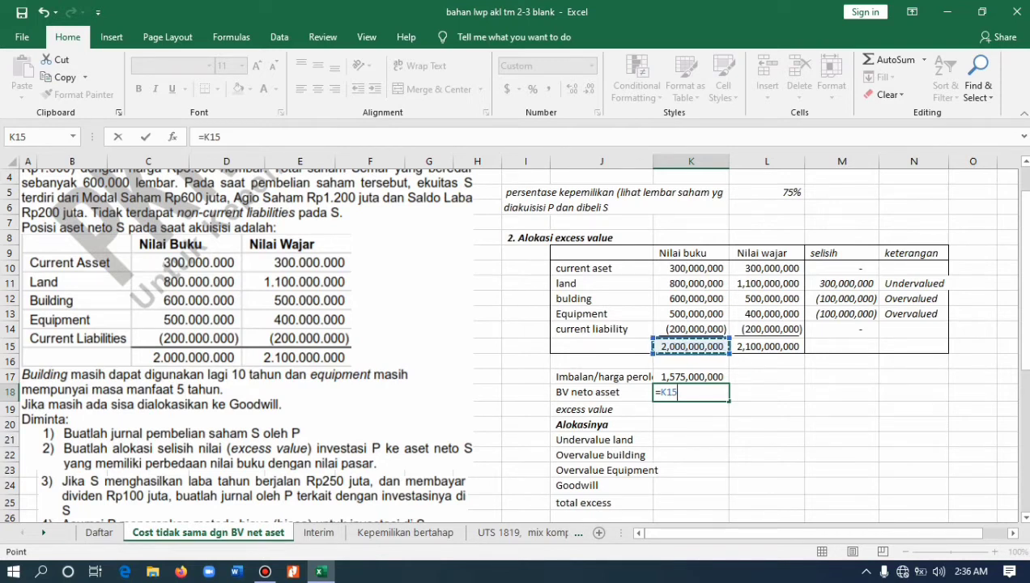
text(*)
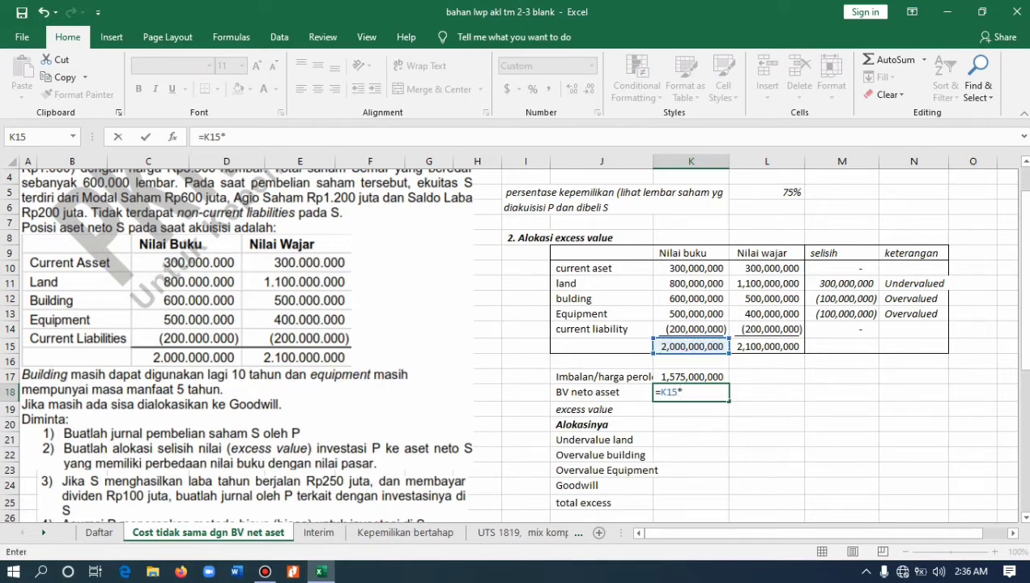
click(766, 191)
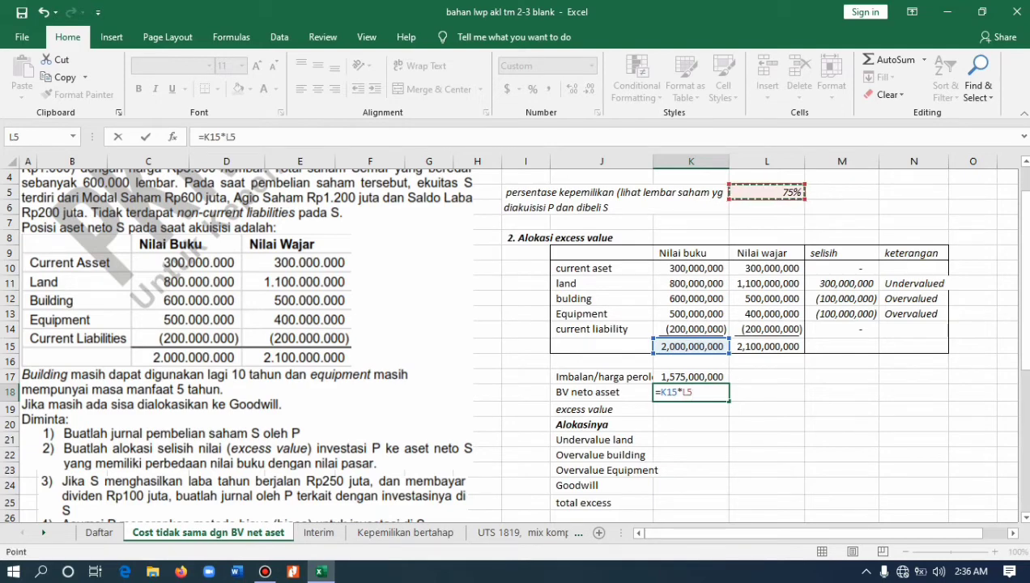
scroll(512, 345, up, 1)
scroll(511, 344, down, 1)
key(Return)
Calculate the excess value in K19 as acquisition price minus book value of net assets, =K17-K18.
key(Left)
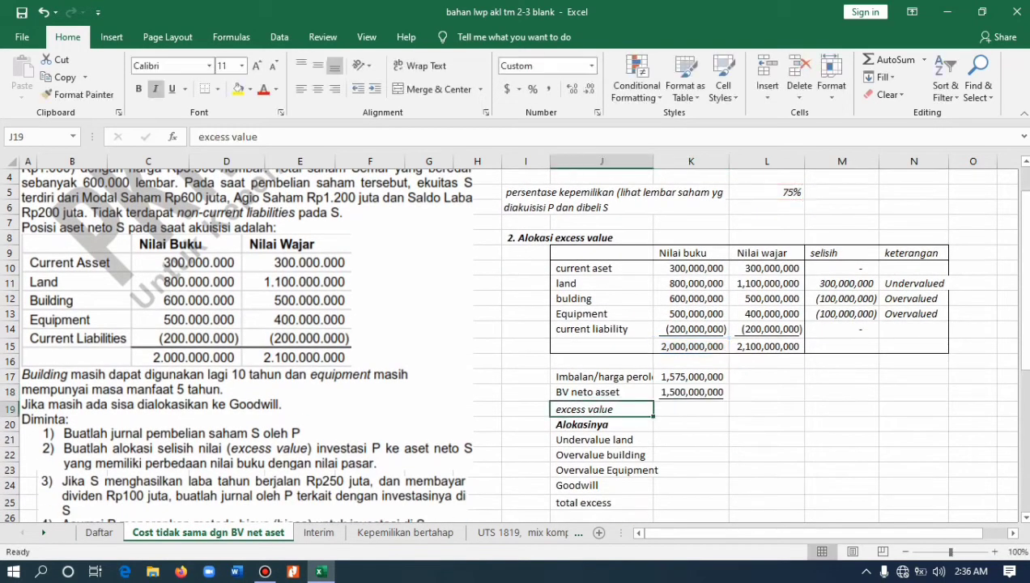
key(Right)
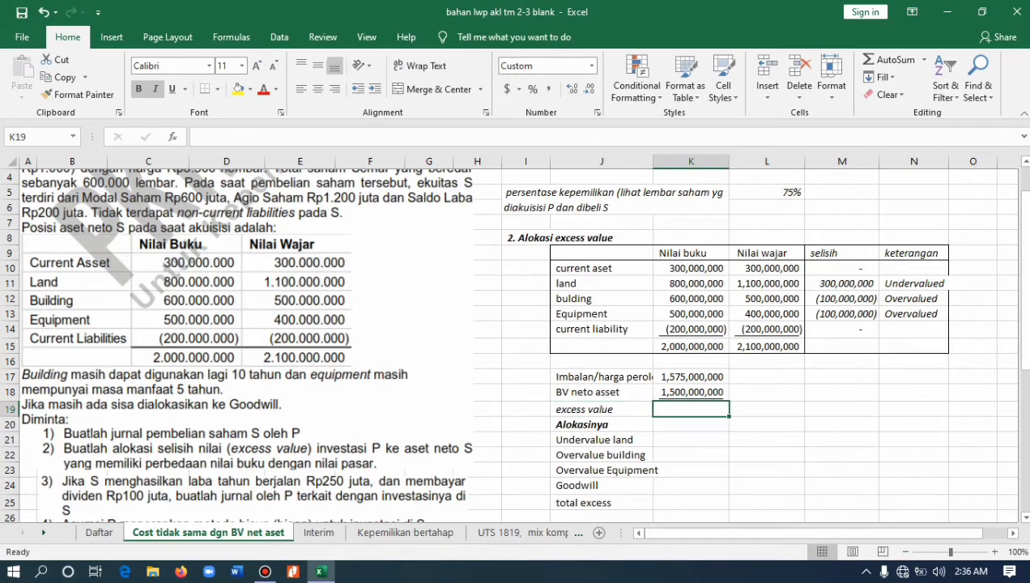
text(=)
key(Up)
key(Up)
text(-)
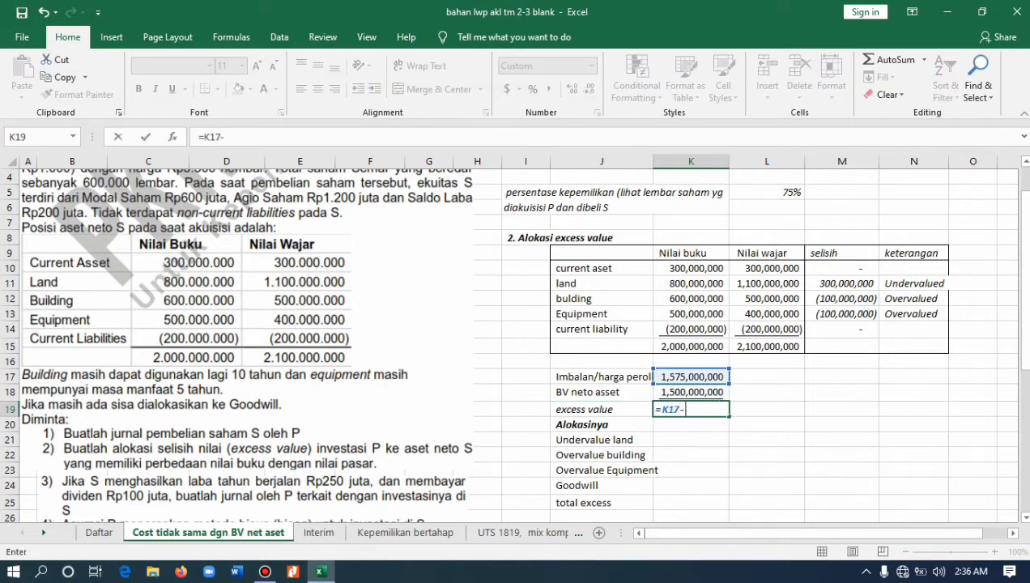
key(Up)
key(Return)
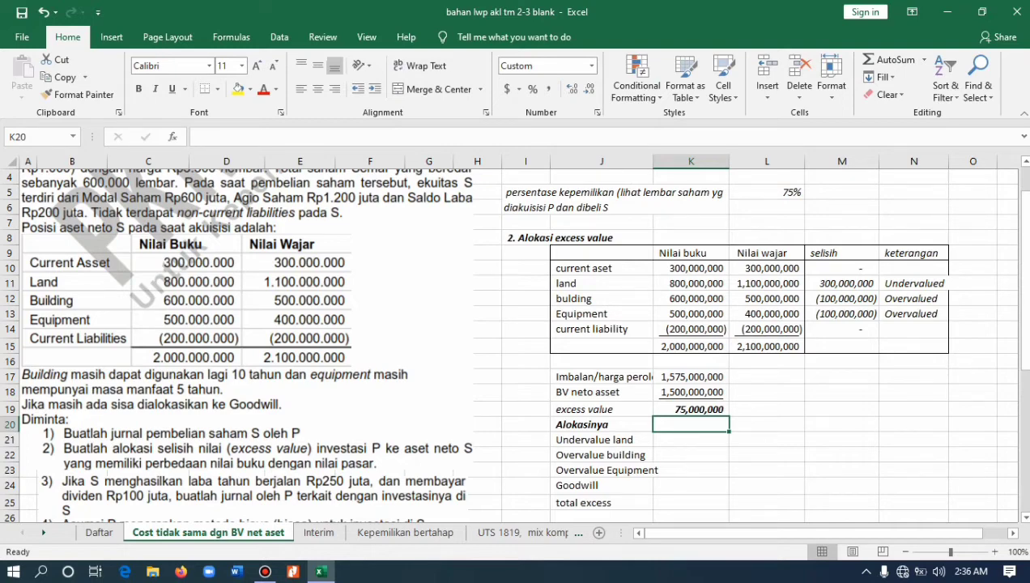
Calculate the Undervalue land allocation in K21 as the land difference times the ownership percentage, =M11*L5.
scroll(512, 343, down, 2)
scroll(512, 343, up, 1)
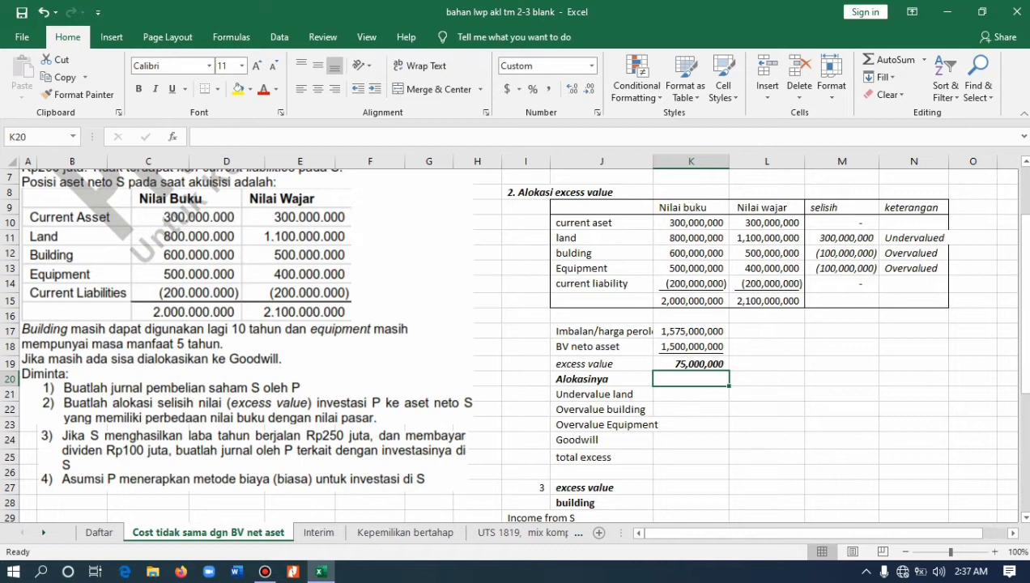
key(Down)
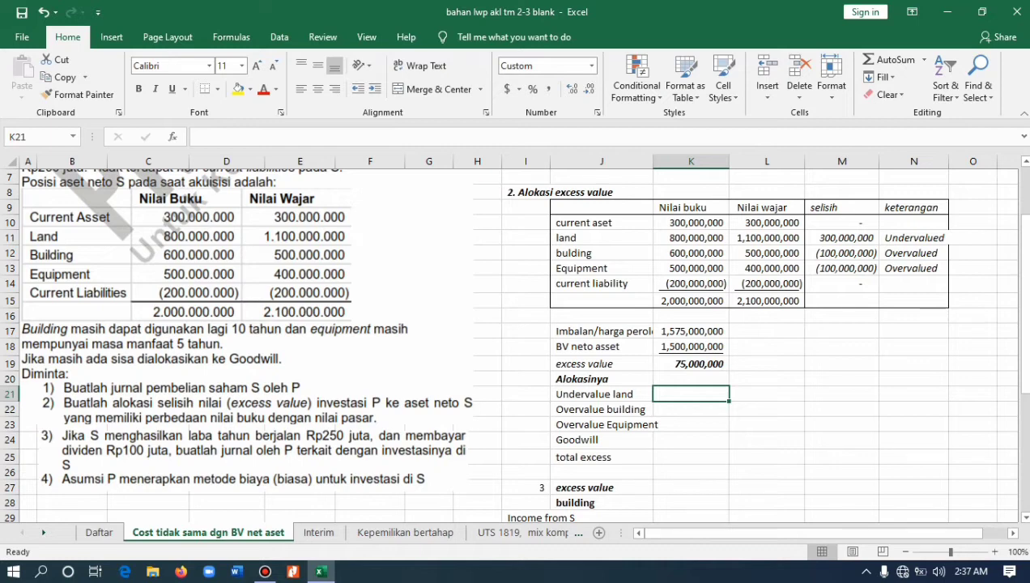
text(=)
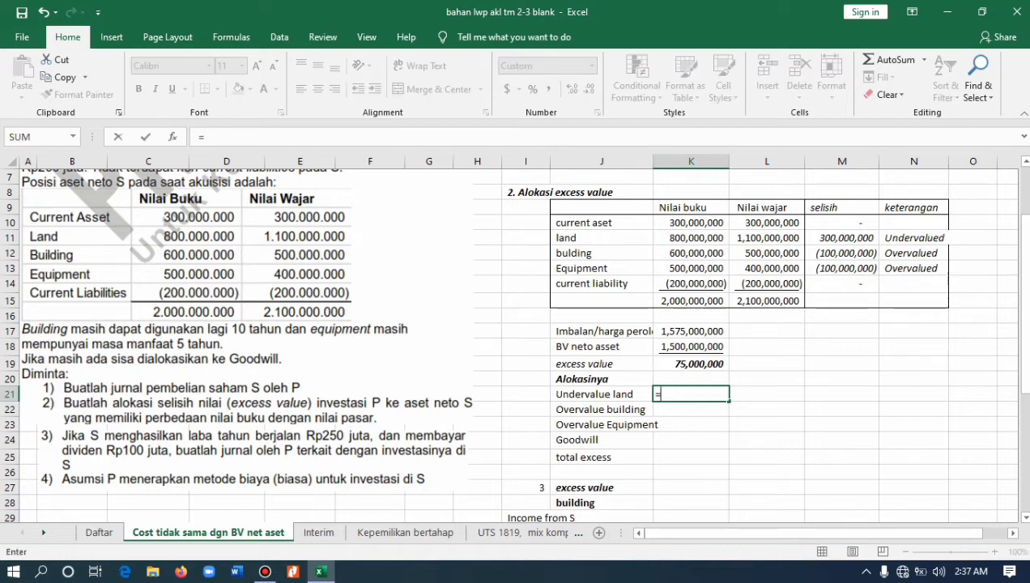
click(842, 237)
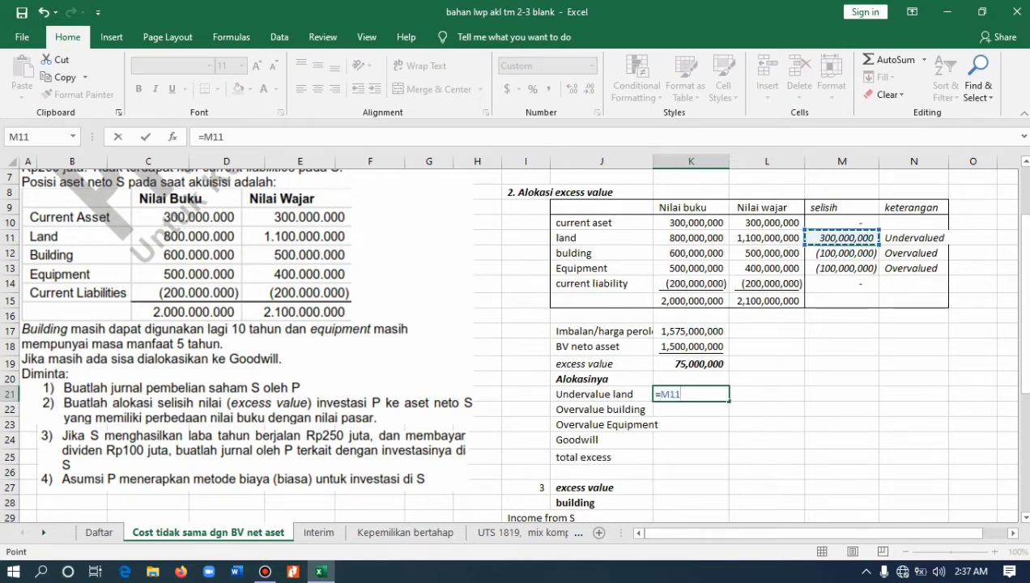
scroll(510, 344, up, 1)
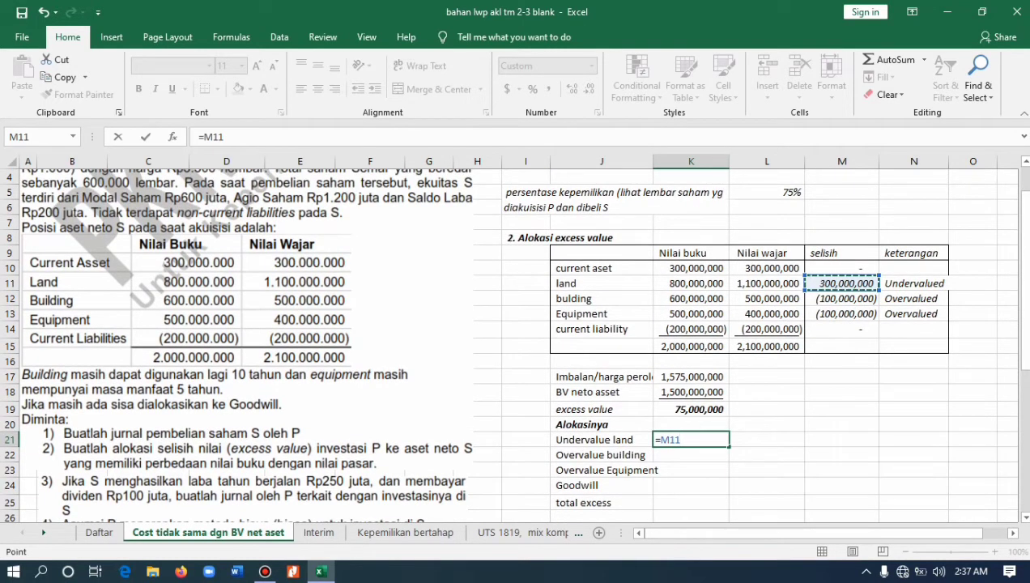
text(*)
click(767, 192)
key(Return)
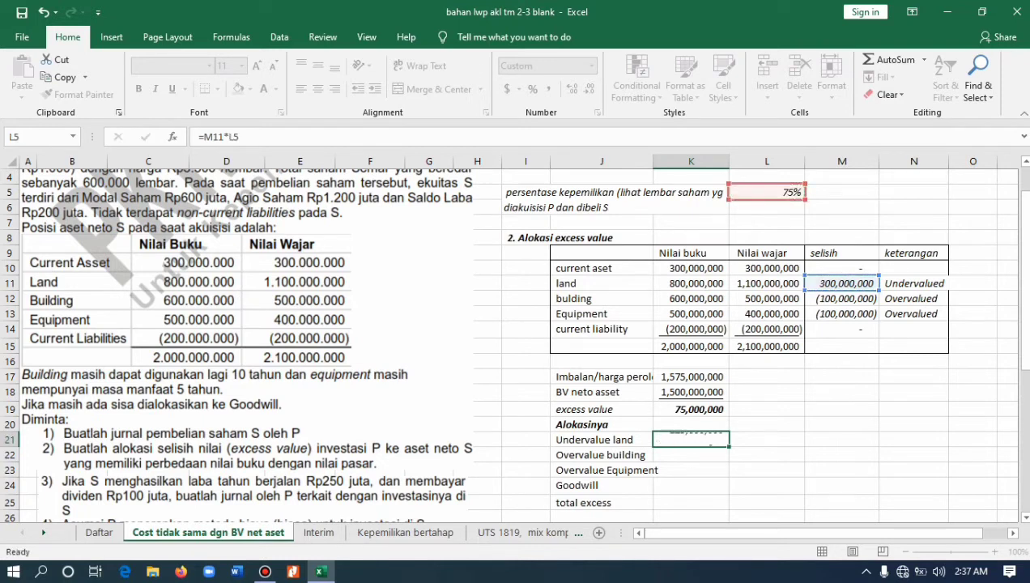
Calculate the Overvalue building allocation in K22 as the building difference times the ownership percentage, =M12*L5.
text(=)
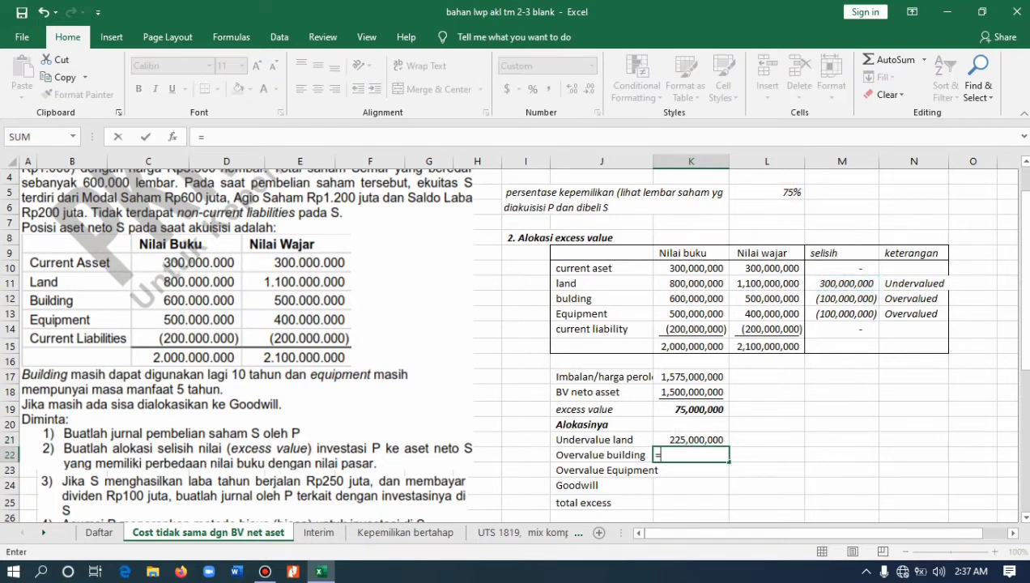
click(842, 298)
text(*)
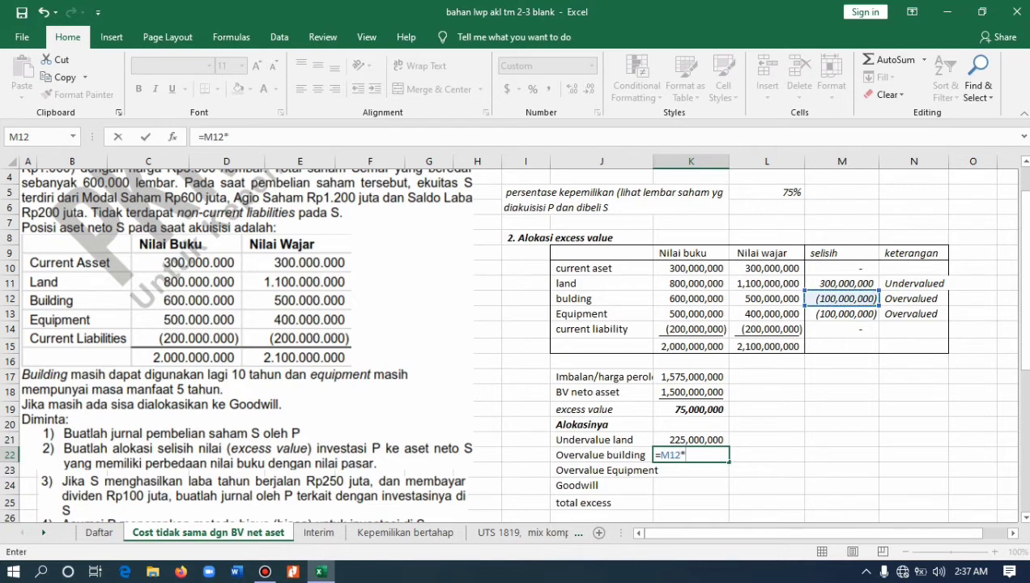
click(767, 192)
key(Return)
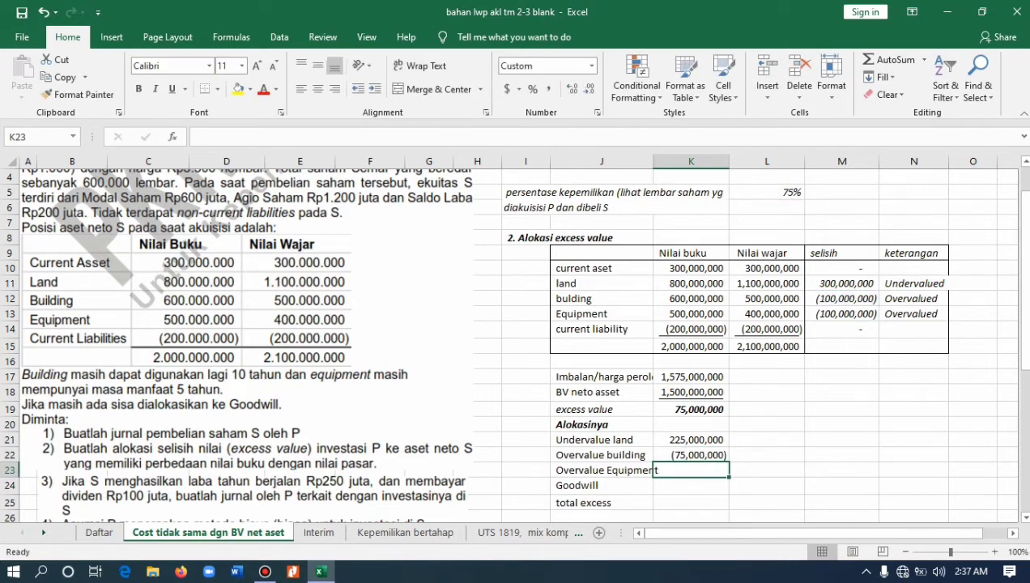
Calculate the Overvalue Equipment allocation in K23 as the equipment difference times the ownership percentage, =M13*L5.
text(=)
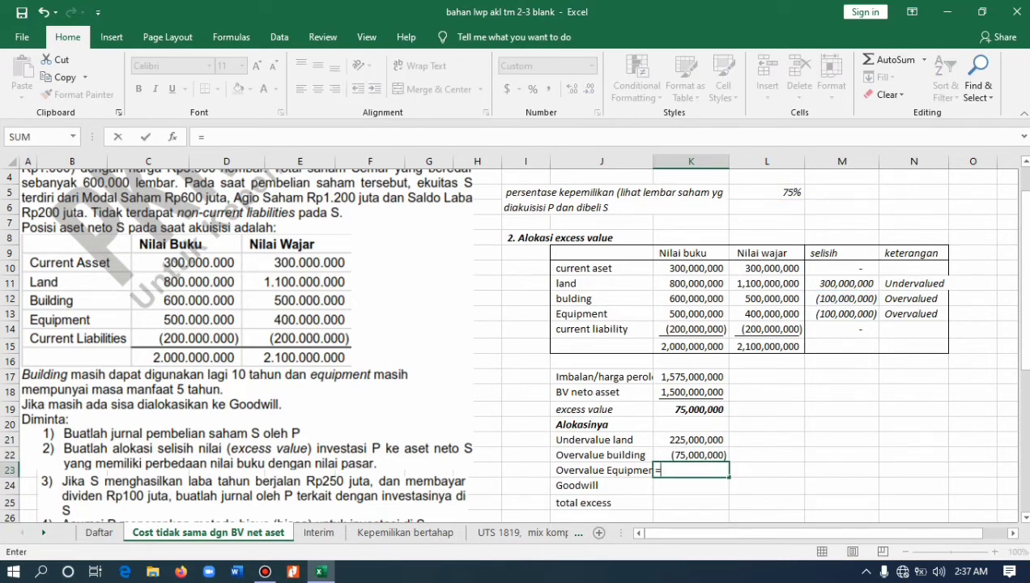
click(842, 314)
text(*)
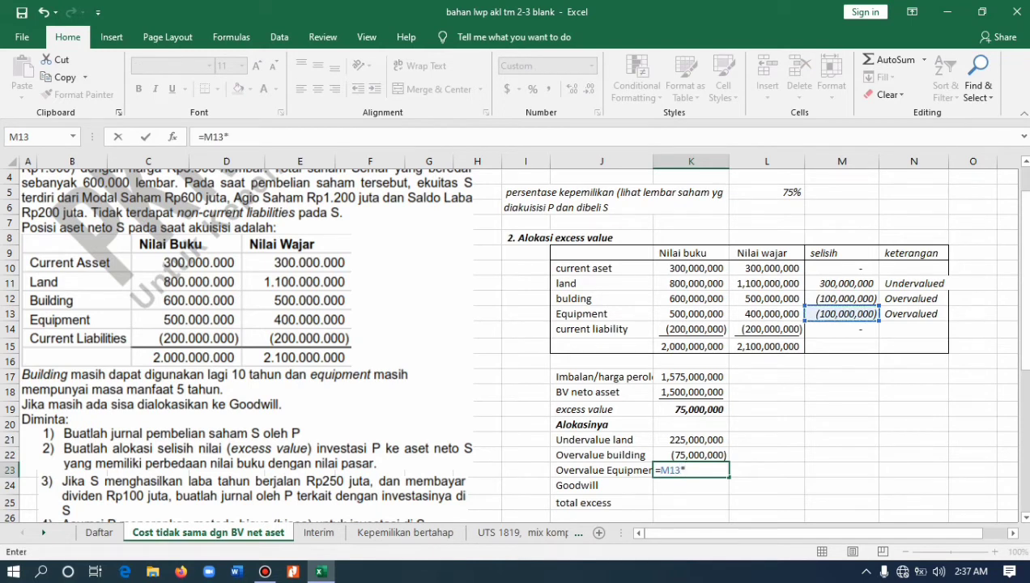
click(767, 192)
key(Return)
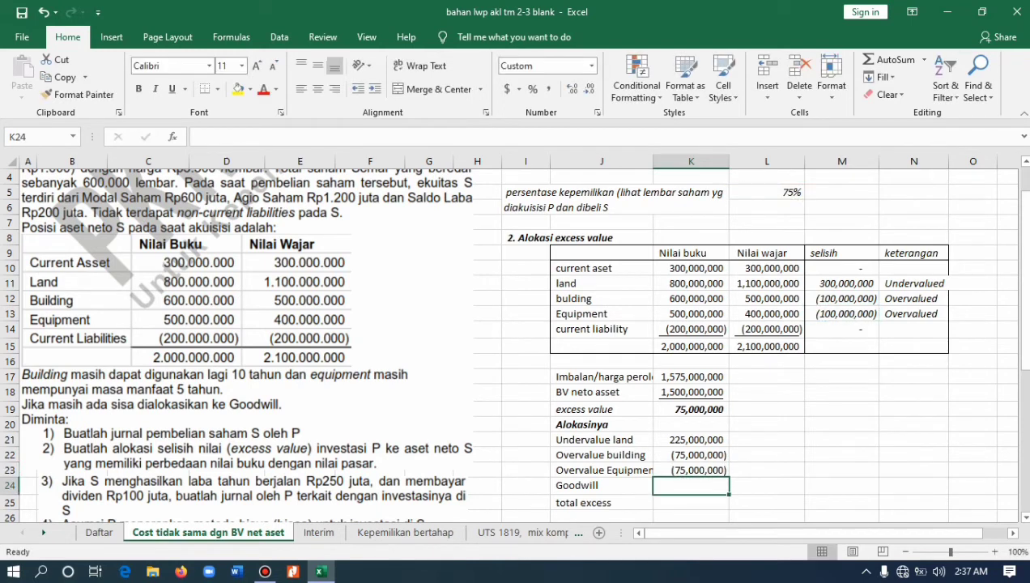
Calculate Goodwill in K24 as the excess value less the land, building and equipment allocations, =K19-K21-K22-K23, and recheck the formula.
scroll(511, 344, down, 1)
text(=)
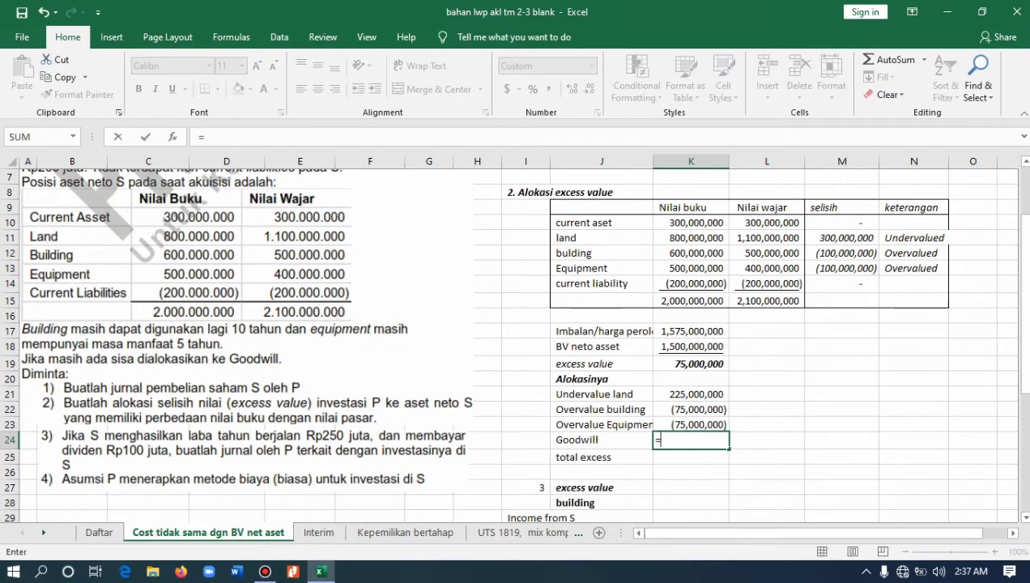
click(690, 363)
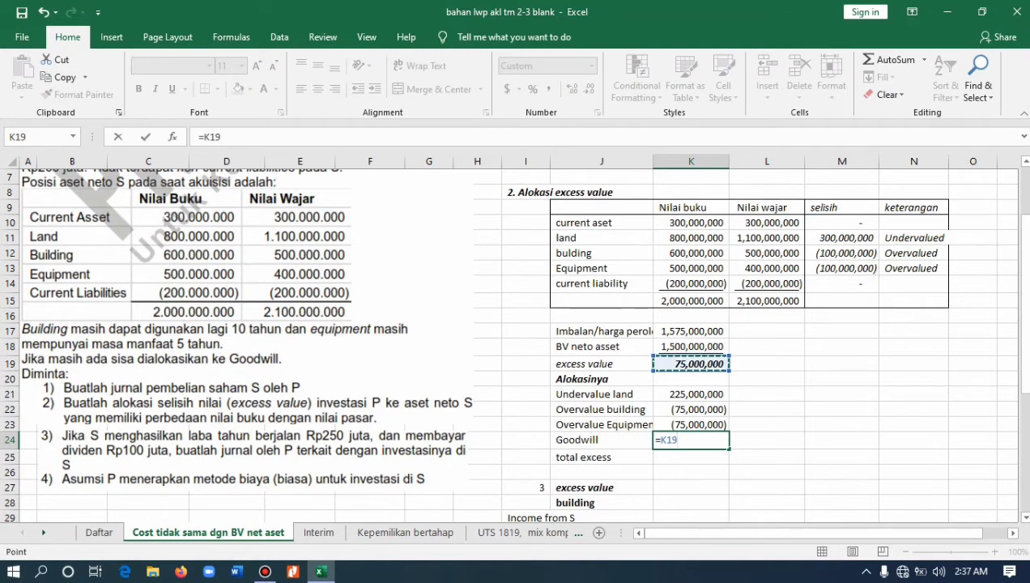
text(-)
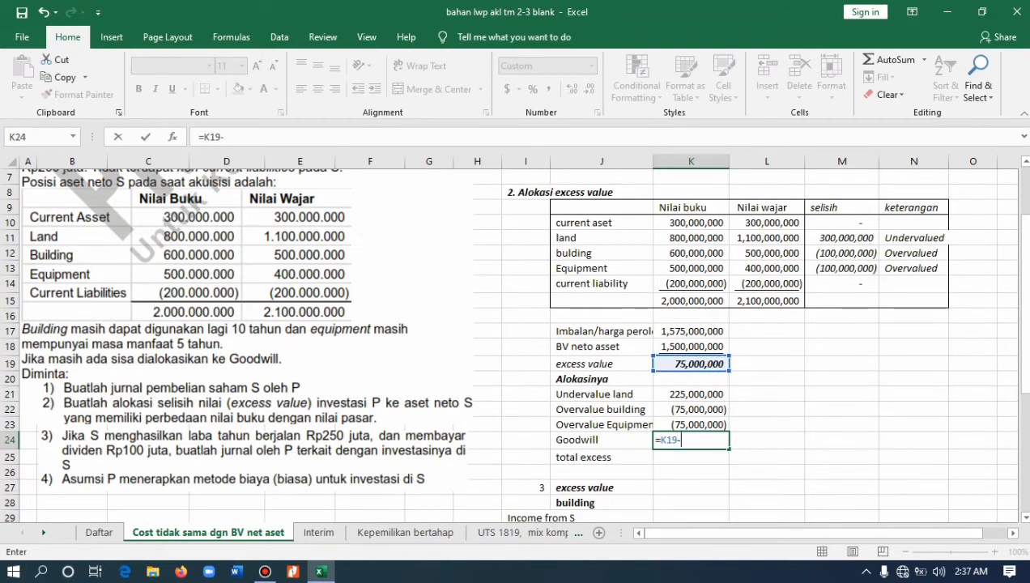
click(691, 395)
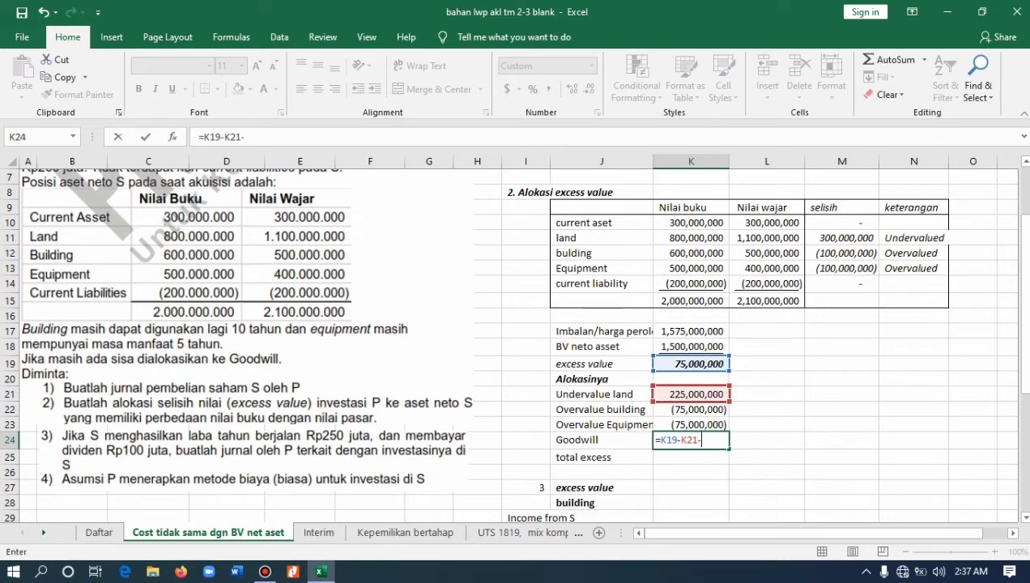
text(-)
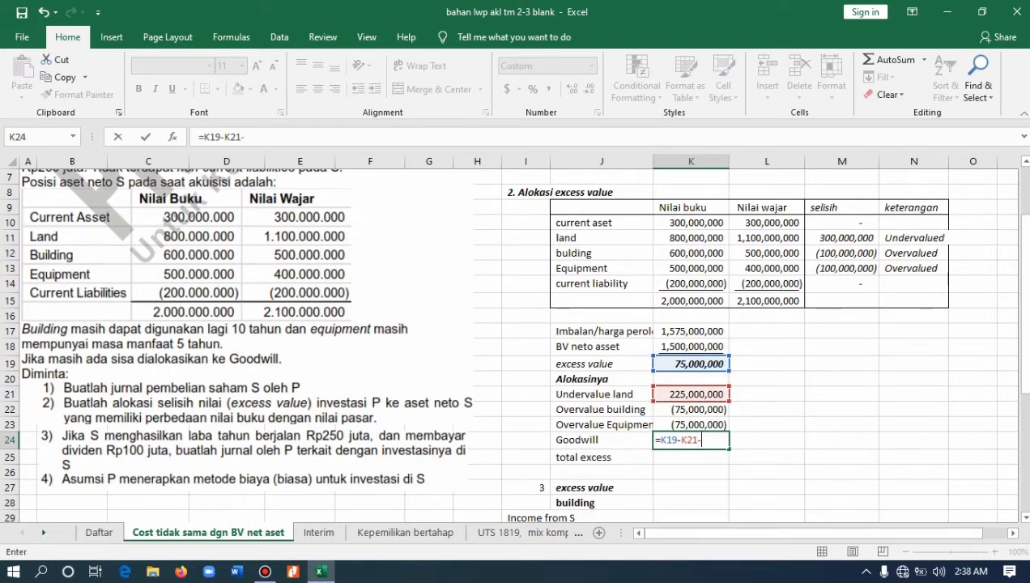
click(690, 409)
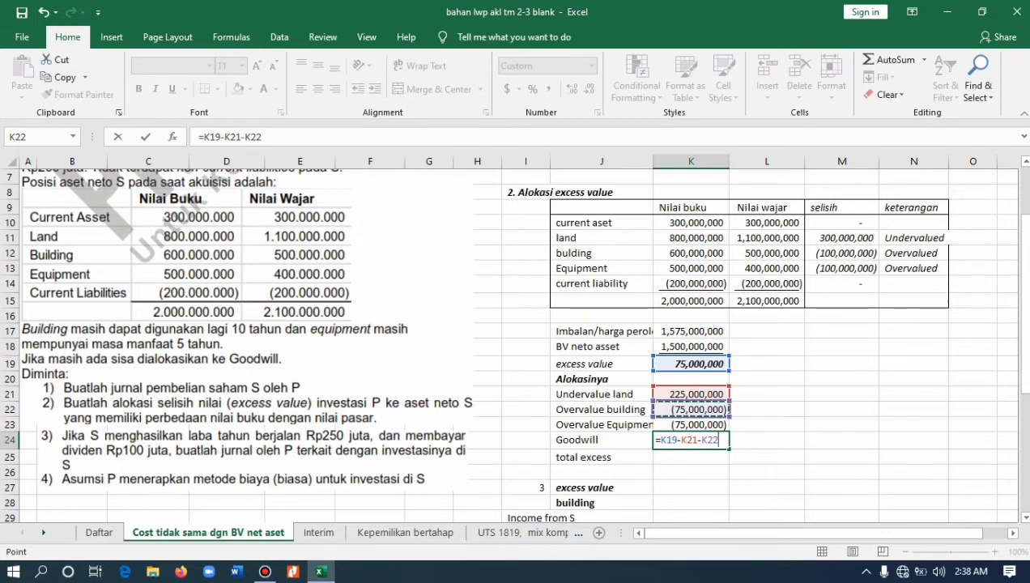
text(-)
key(Up)
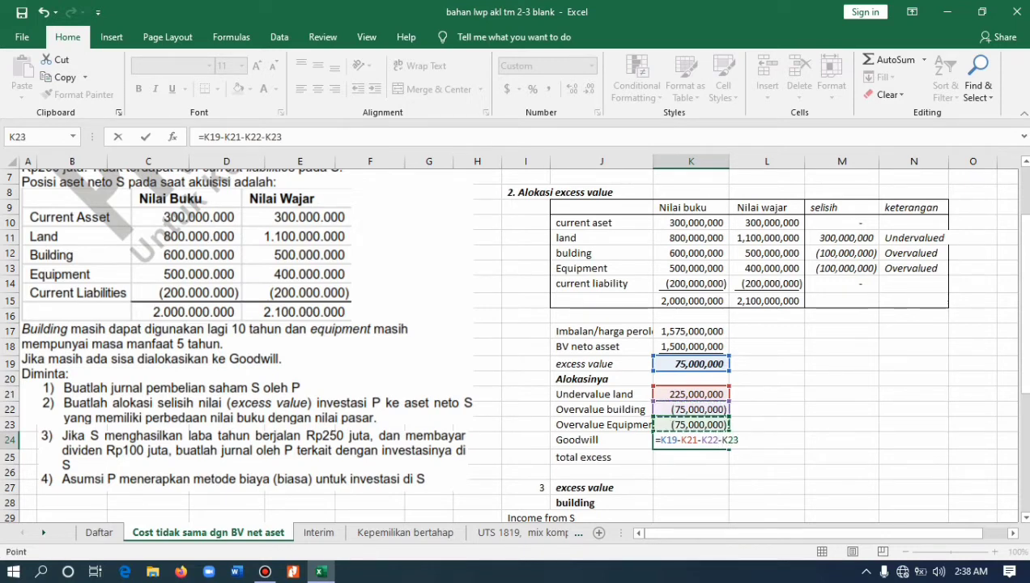
key(Return)
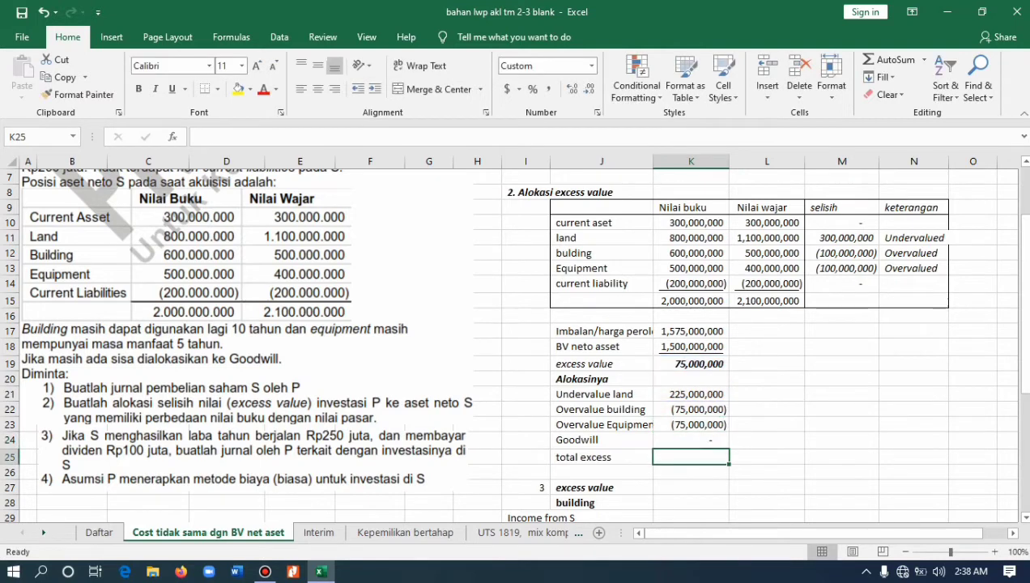
double_click(669, 439)
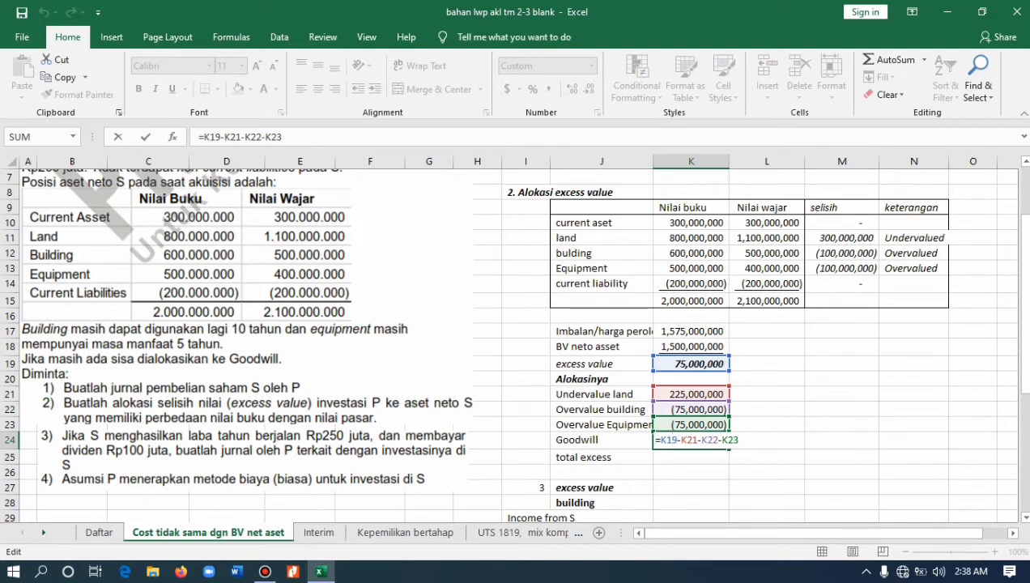
click(718, 439)
key(Return)
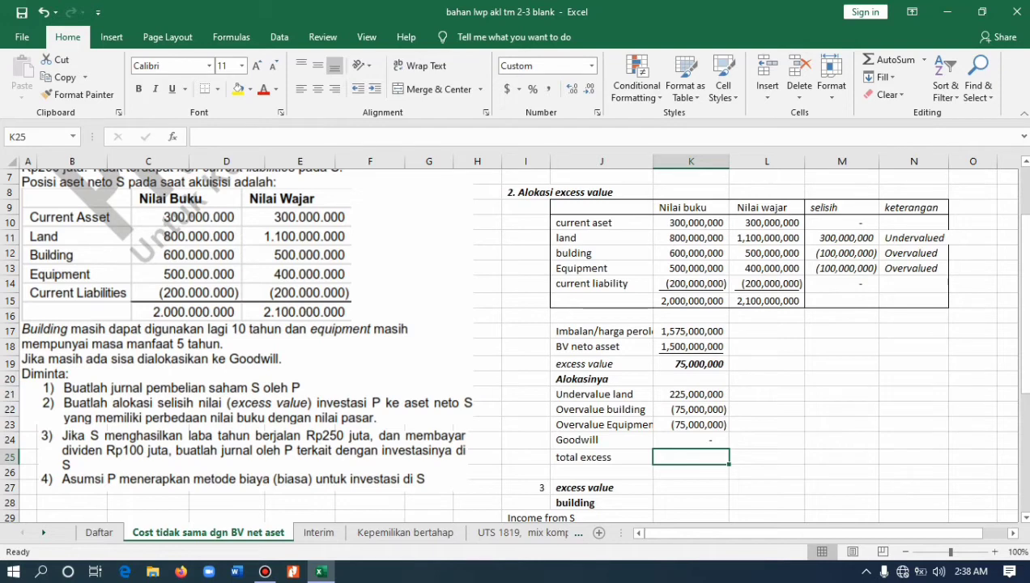
Calculate total excess in K25 as the sum of the four allocations, =SUM(K21:K24).
text(=)
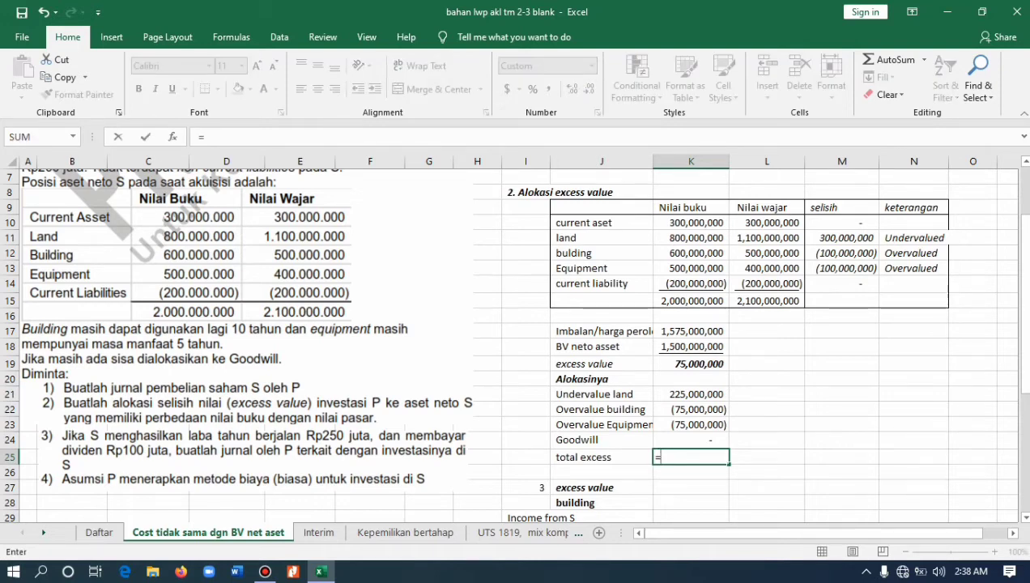
text(sum()
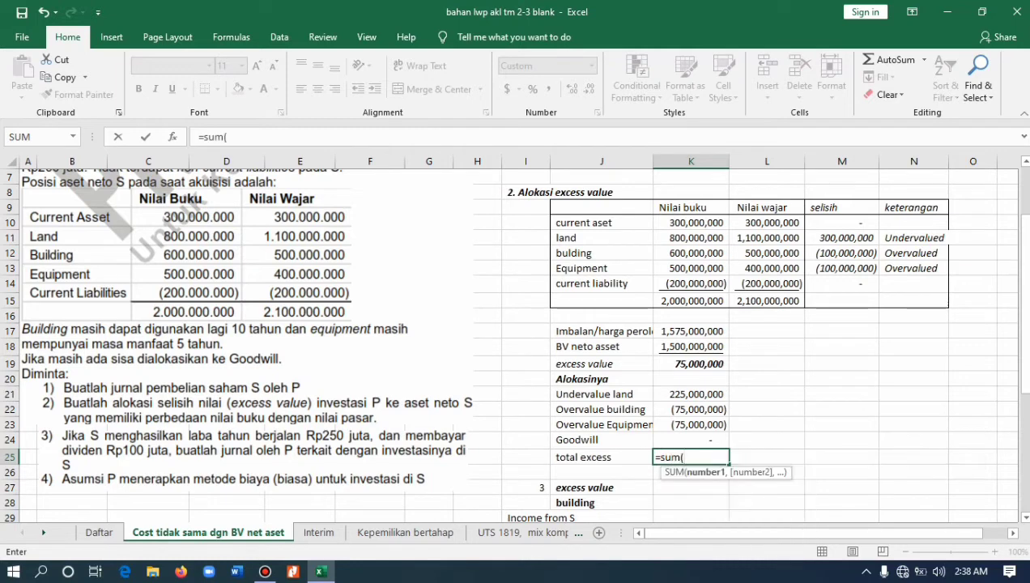
drag(690, 394, 691, 440)
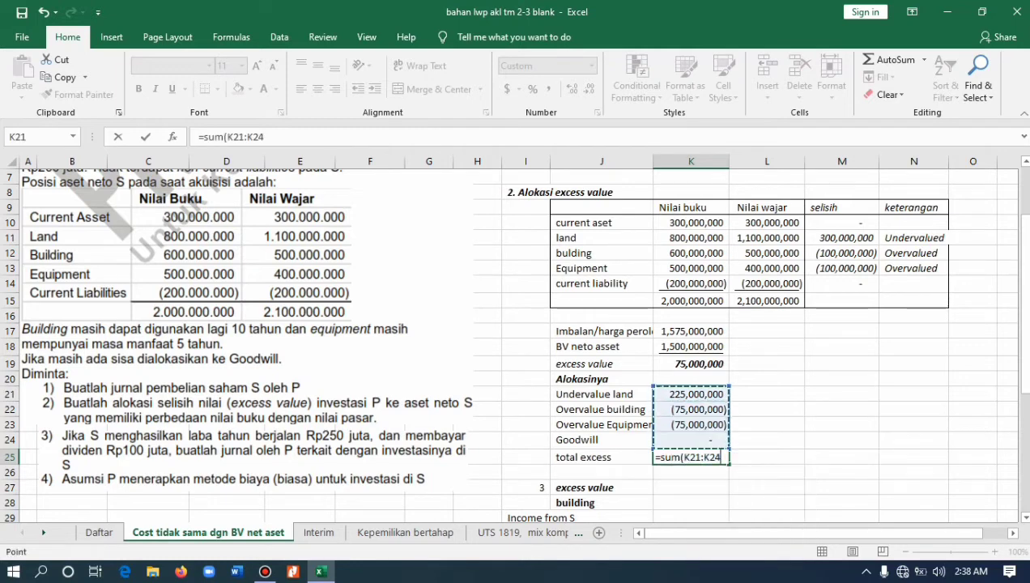
key(Return)
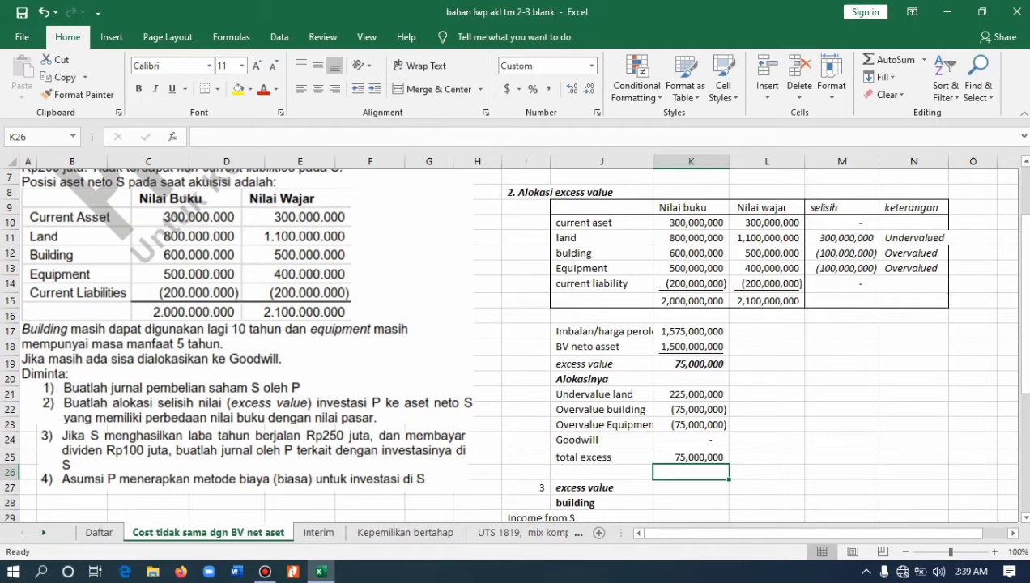
Narrow column I in the solution area to roughly half its width.
scroll(515, 340, down, 1)
scroll(514, 340, down, 1)
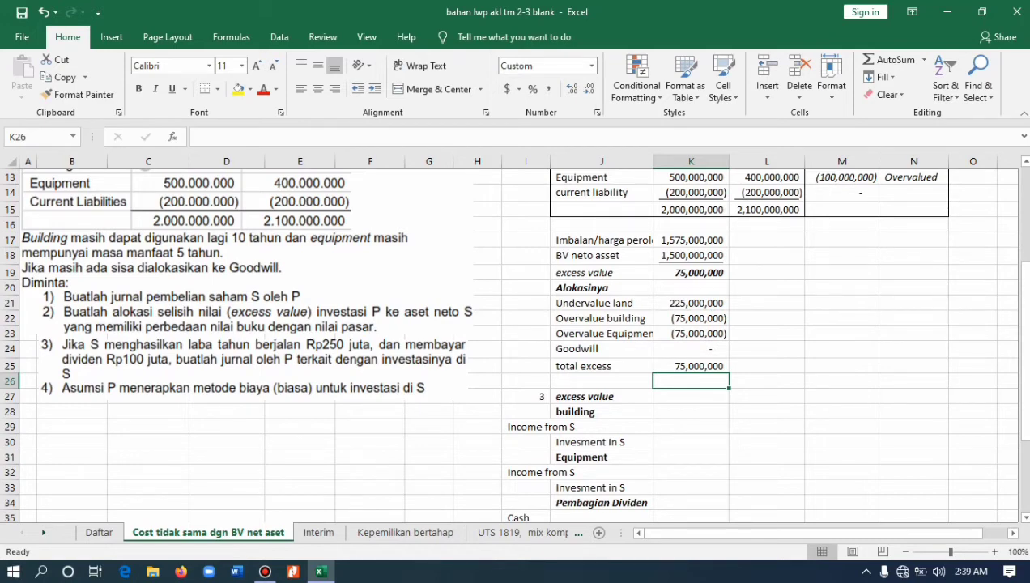
scroll(515, 340, down, 3)
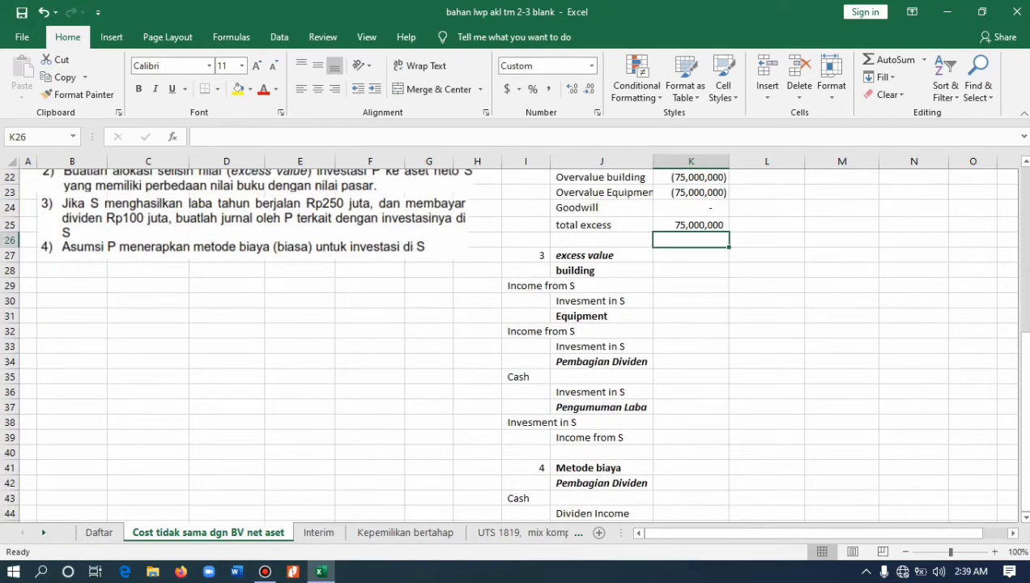
scroll(514, 340, down, 1)
scroll(515, 340, up, 5)
scroll(515, 340, up, 3)
scroll(515, 340, down, 2)
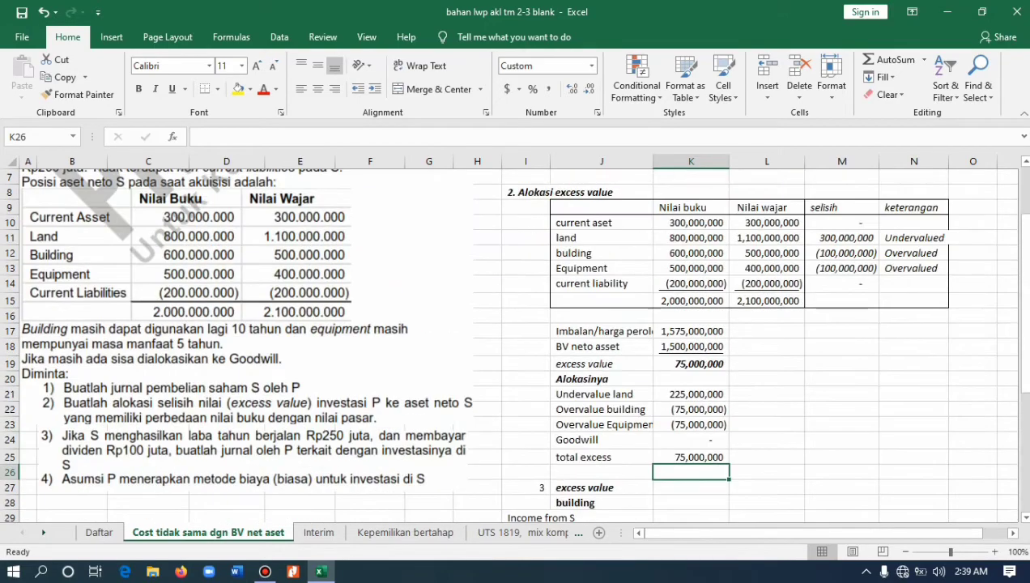
scroll(515, 340, up, 1)
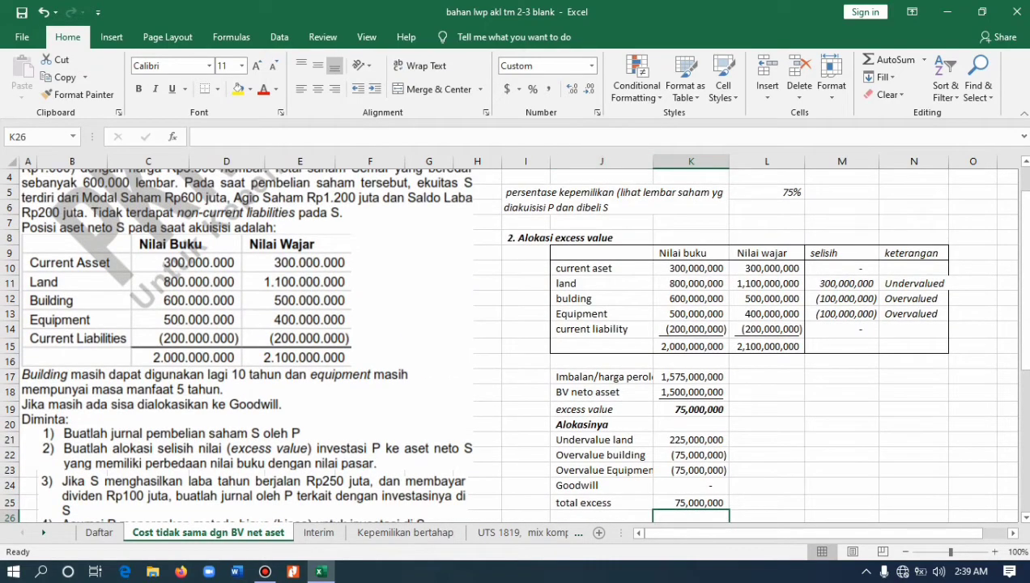
drag(558, 161, 522, 161)
scroll(534, 340, up, 1)
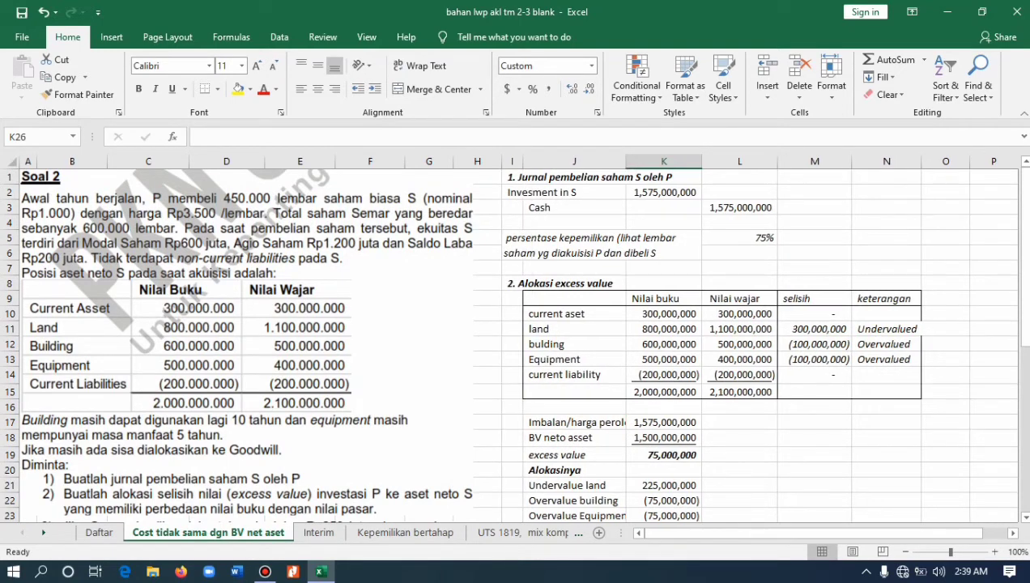
Examine requirement 3, the blank journal templates, and the building's book and fair values with its remaining useful life.
scroll(515, 340, down, 5)
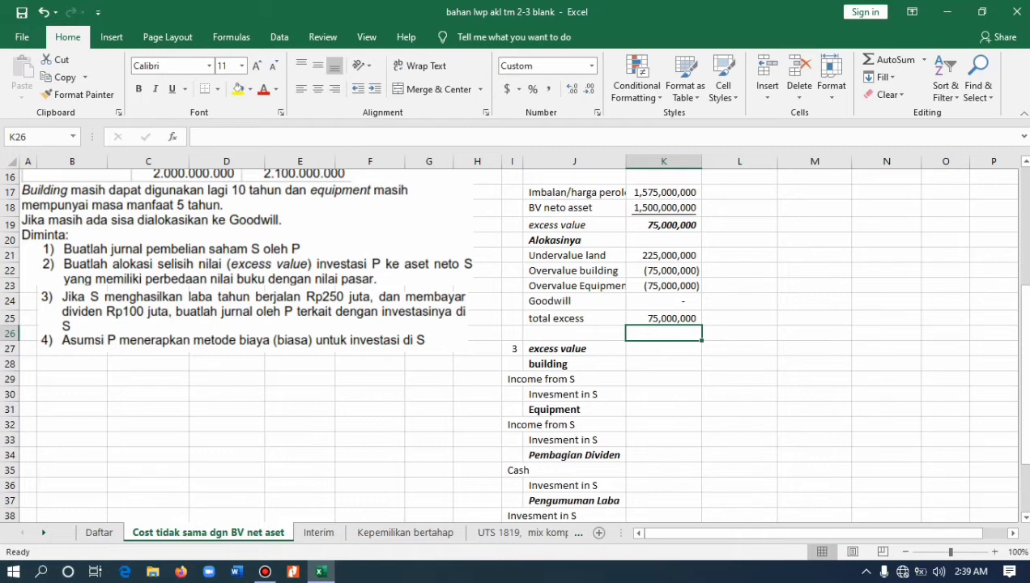
scroll(514, 340, down, 3)
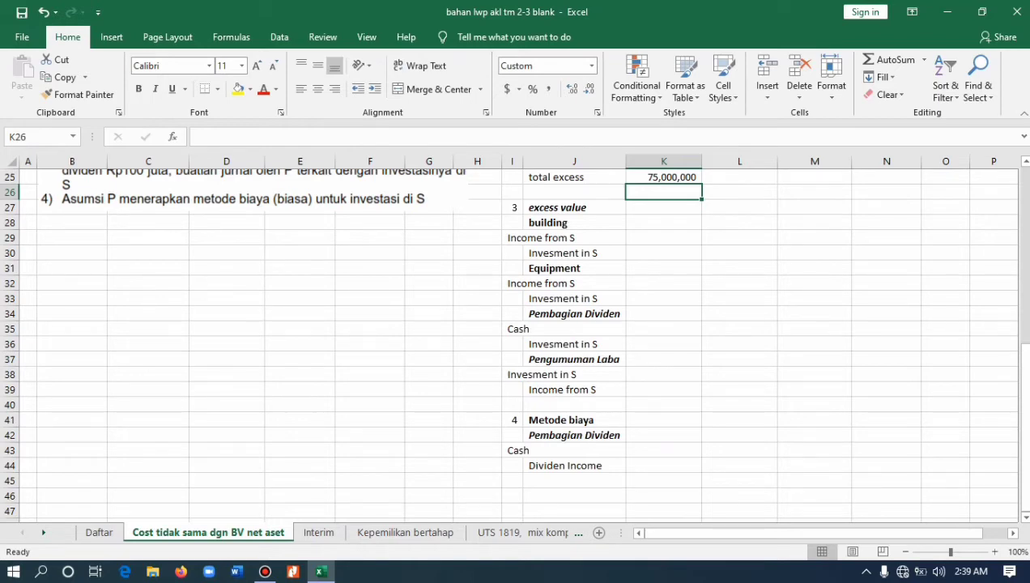
scroll(518, 340, up, 2)
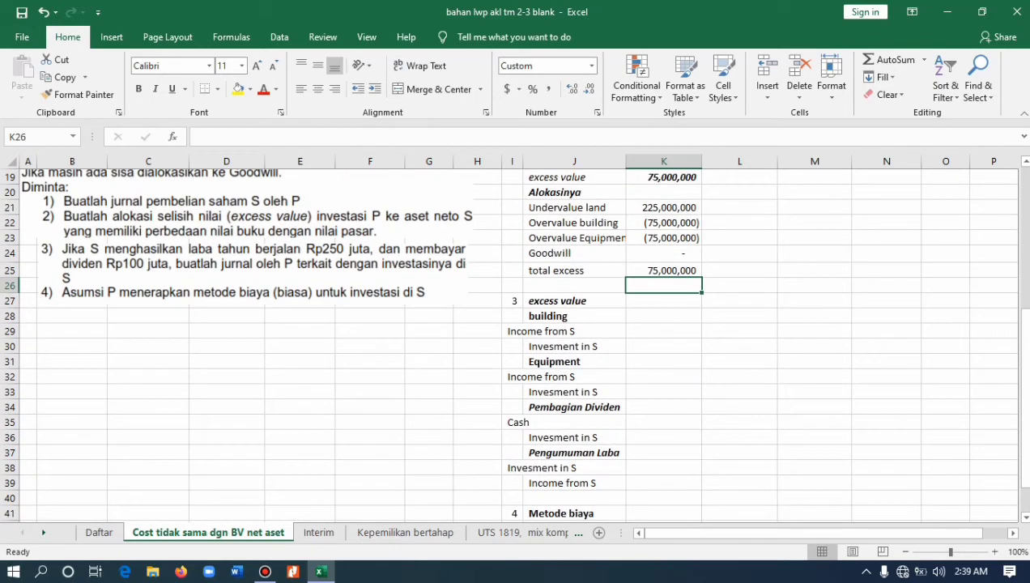
click(663, 331)
scroll(518, 340, up, 1)
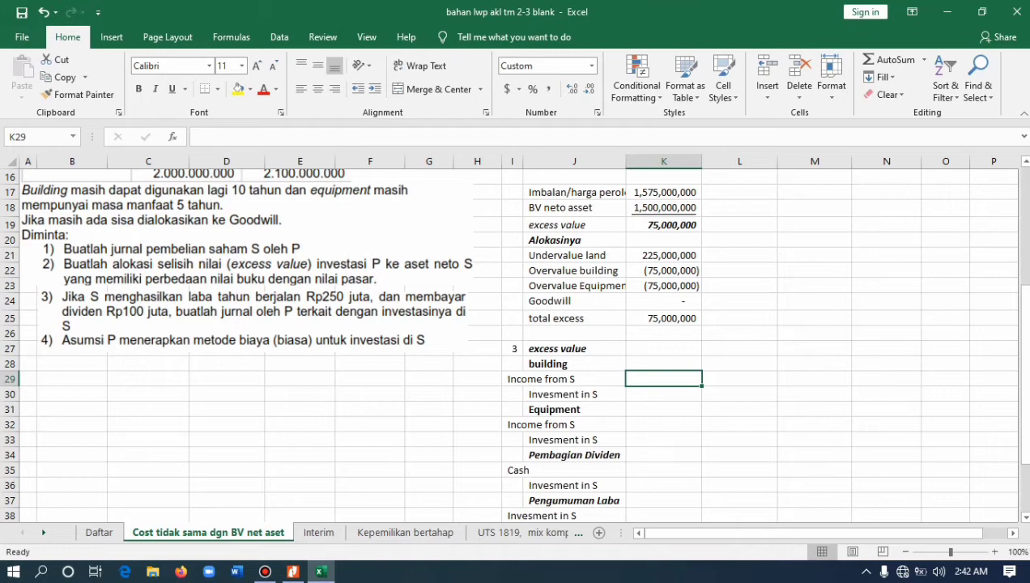
scroll(514, 344, up, 2)
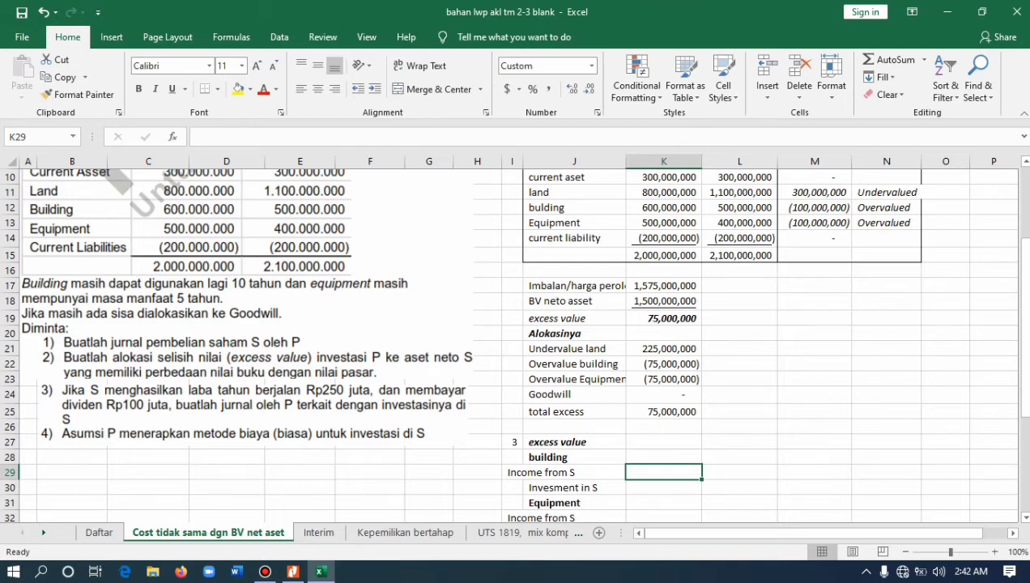
scroll(511, 343, up, 1)
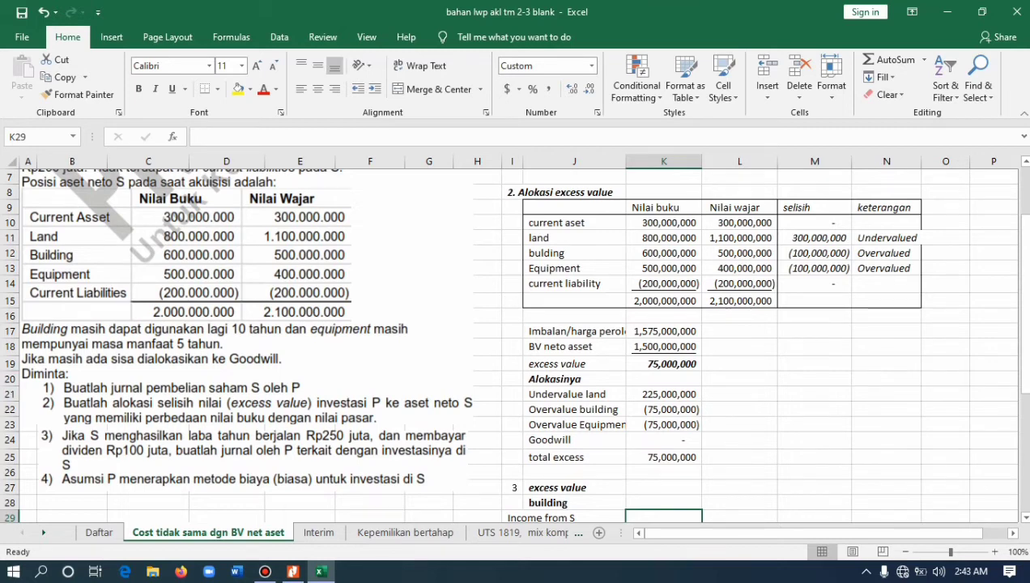
click(739, 253)
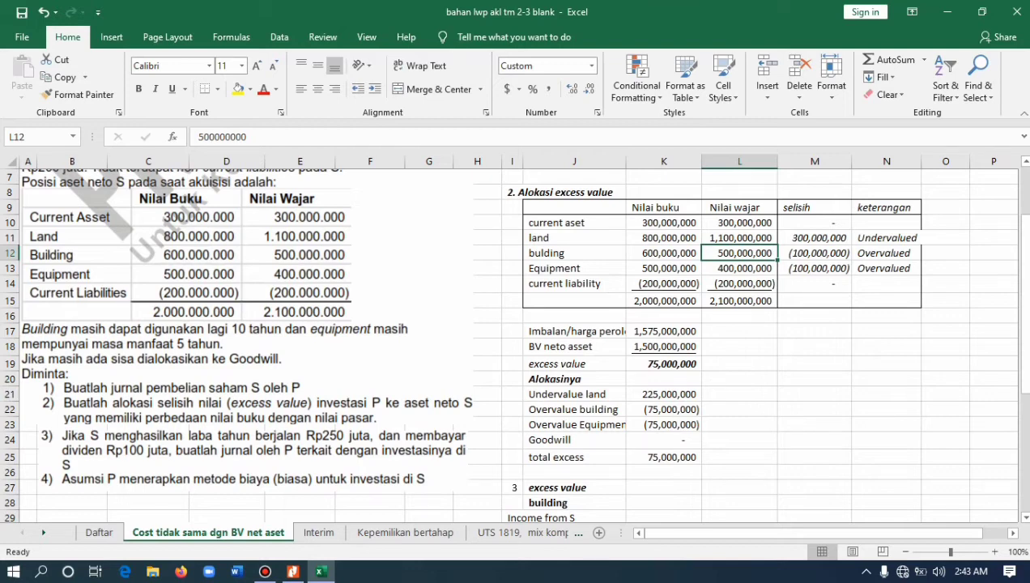
scroll(512, 343, down, 1)
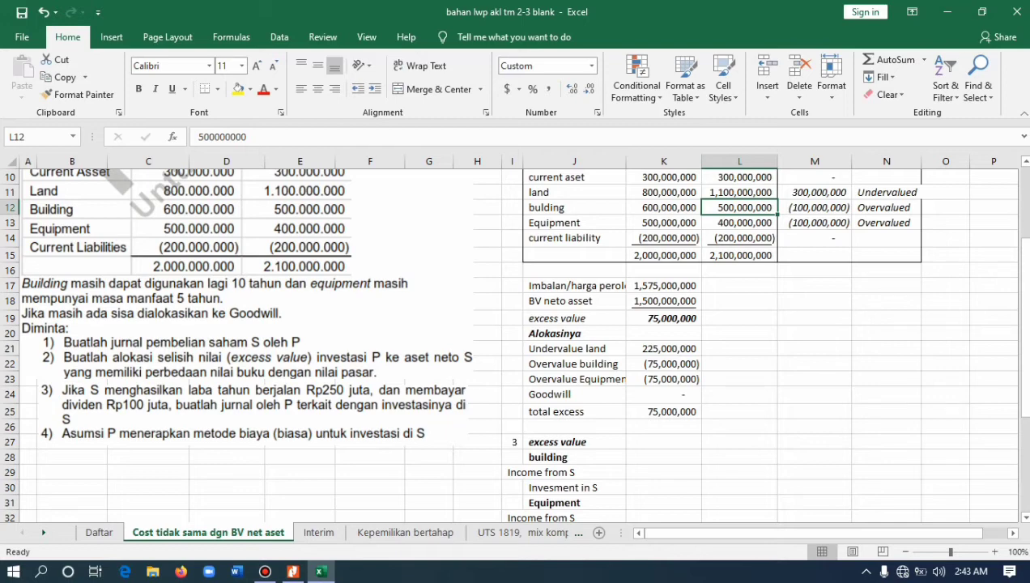
Reverse the building journal's accounts by moving Invesment in S to I29 and entering Income from S in J30.
click(574, 487)
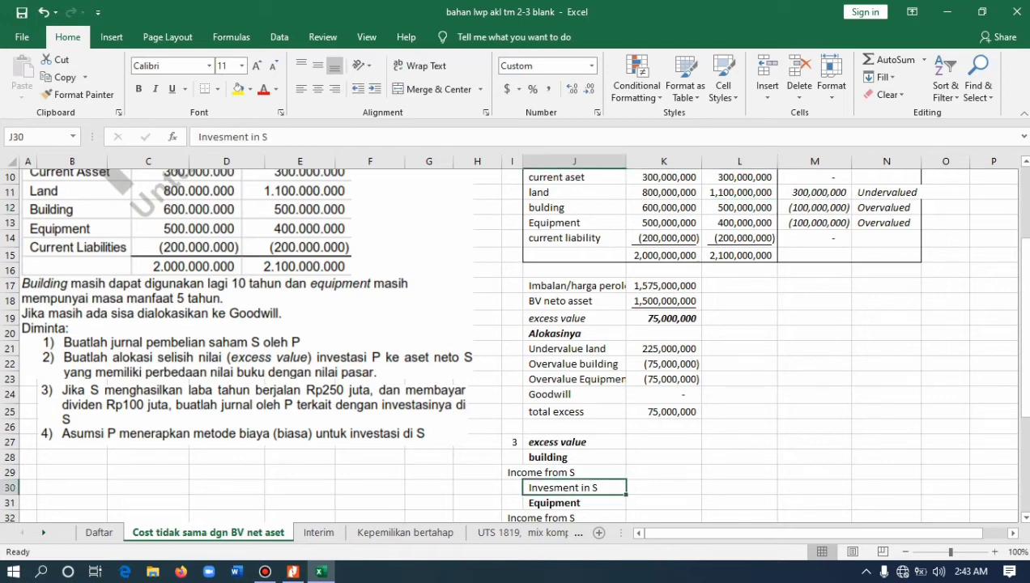
key(ctrl+x)
click(512, 472)
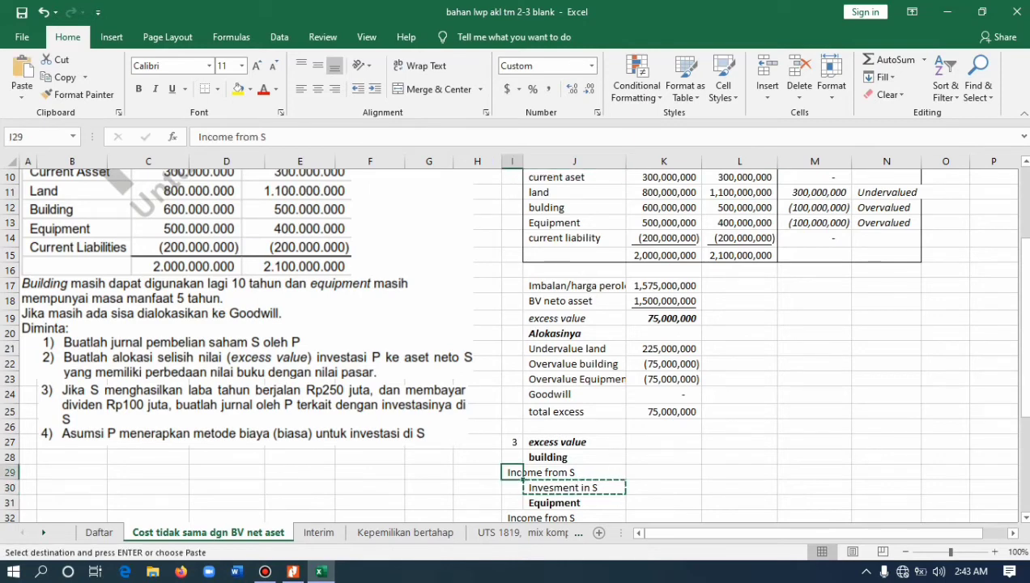
key(ctrl+v)
click(574, 487)
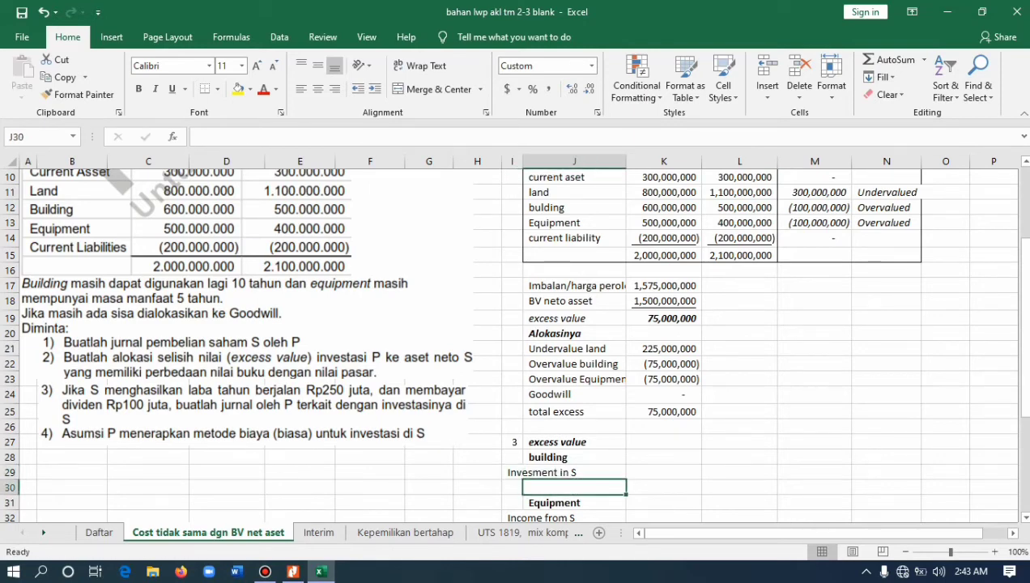
text(Income fr)
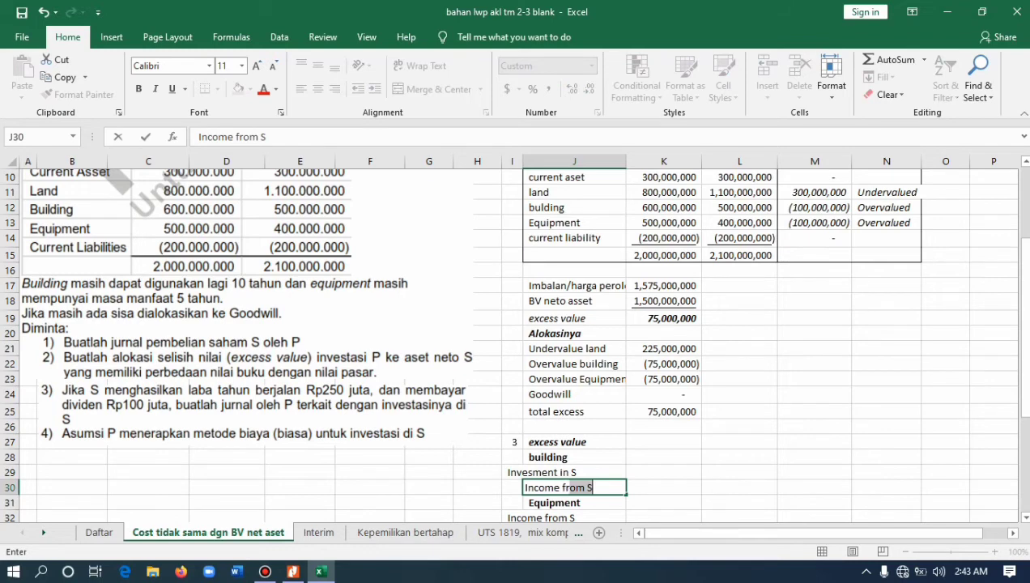
text(om S)
click(663, 487)
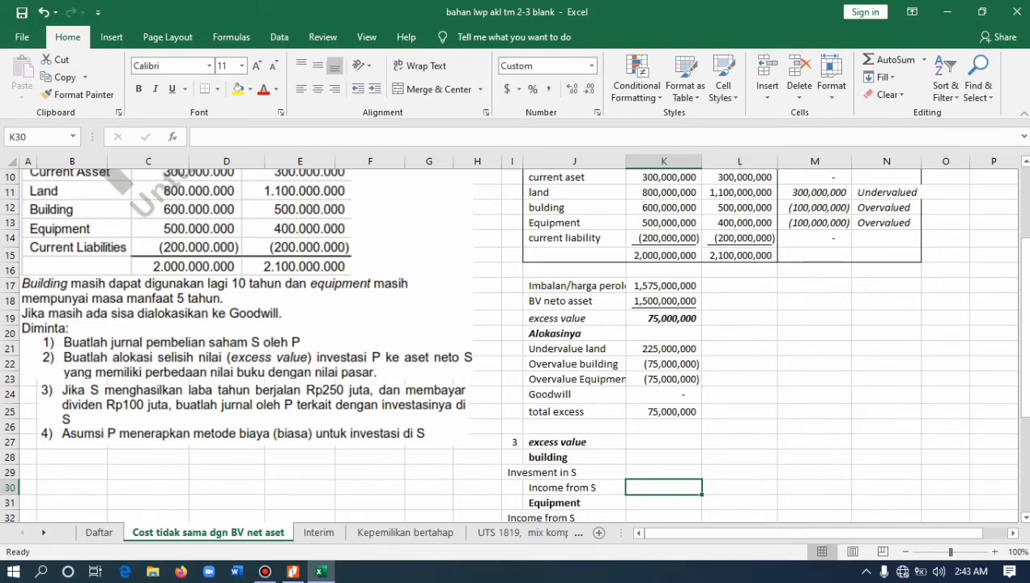
Record the building excess amortization over 10 years by debiting K29 with =-K22/10 and crediting L30 with =K29.
scroll(511, 340, down, 1)
click(663, 412)
click(663, 425)
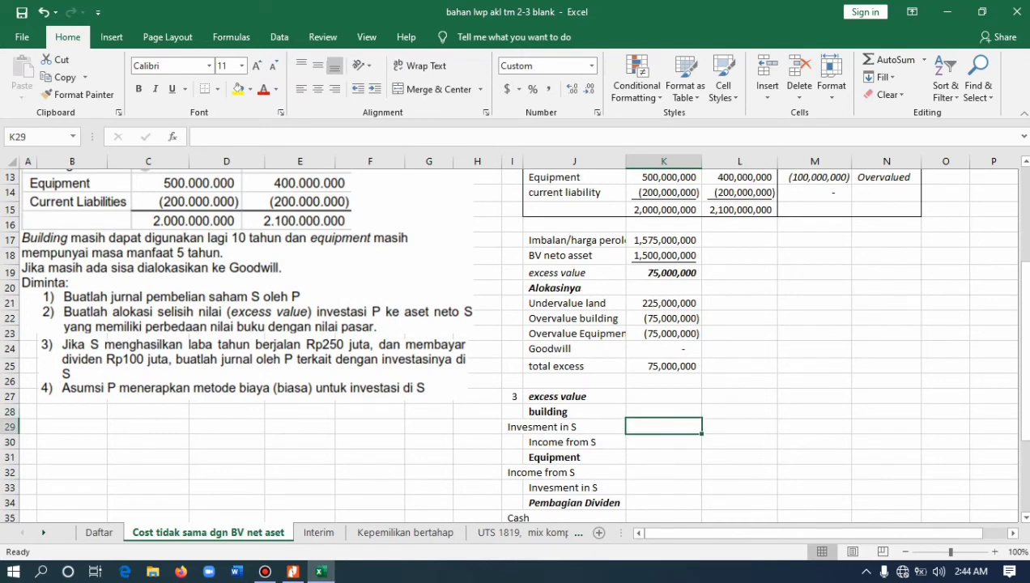
text(=)
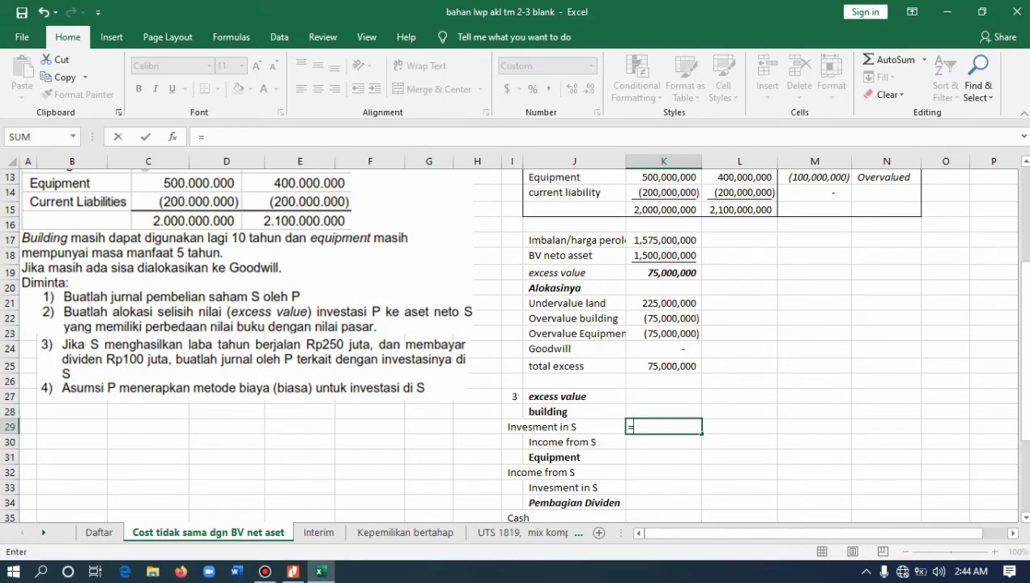
text(-)
click(663, 318)
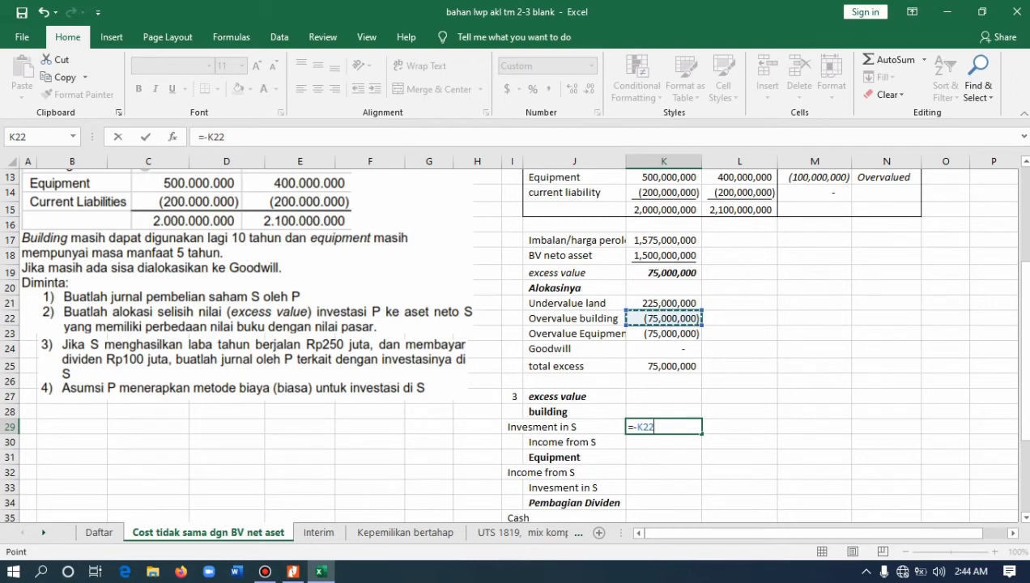
text(/10)
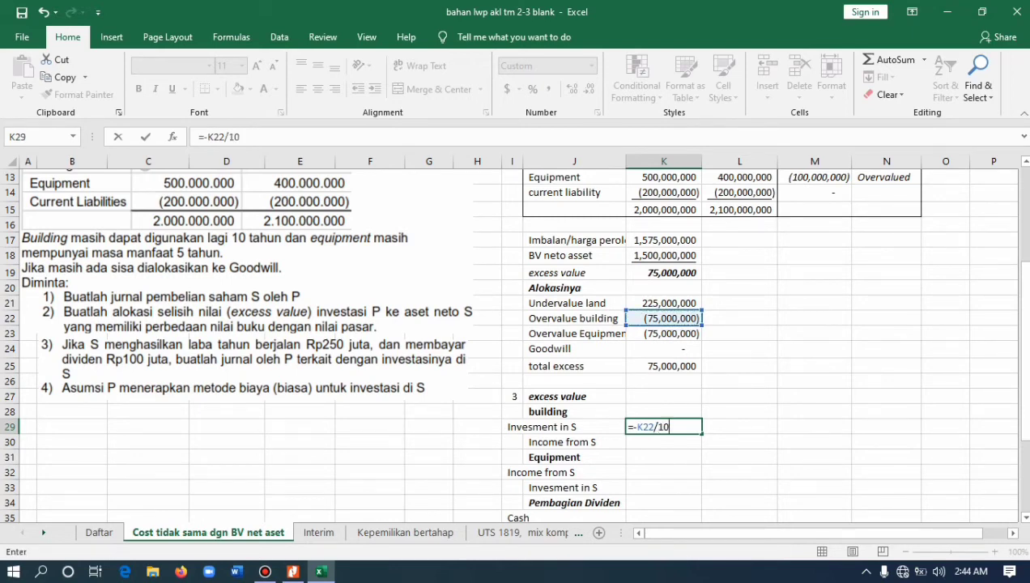
key(Return)
click(739, 441)
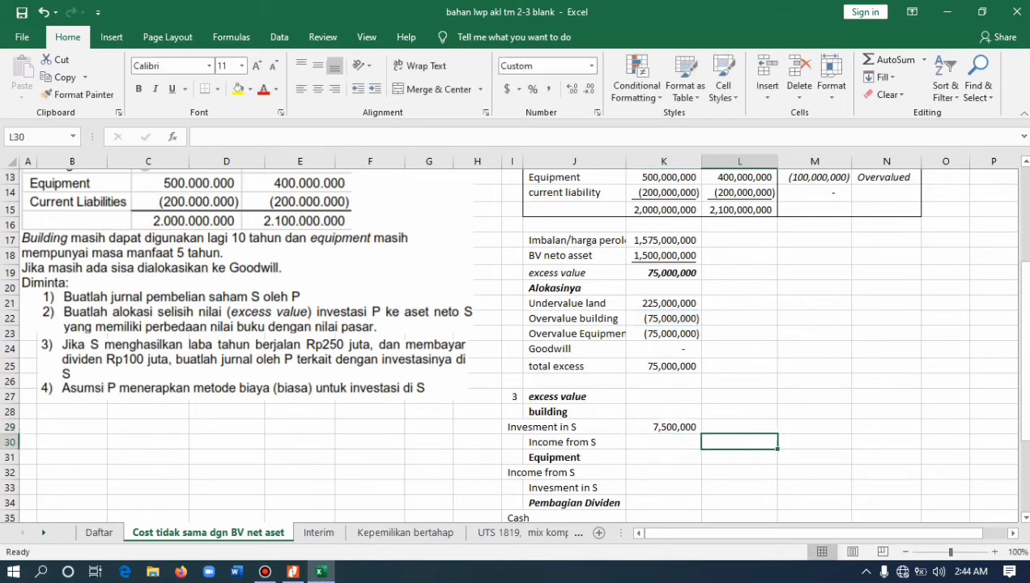
text(=K29)
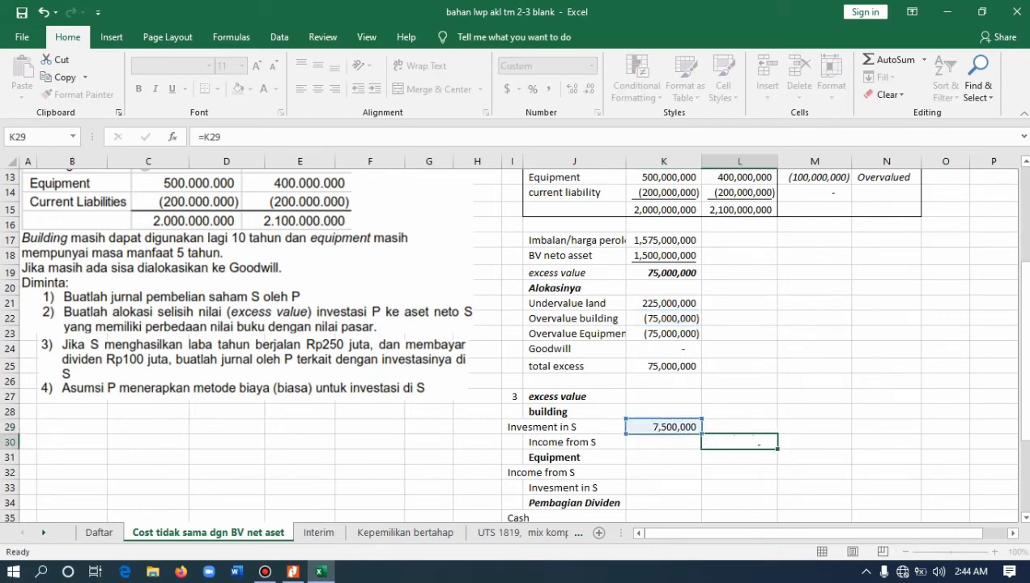
key(Return)
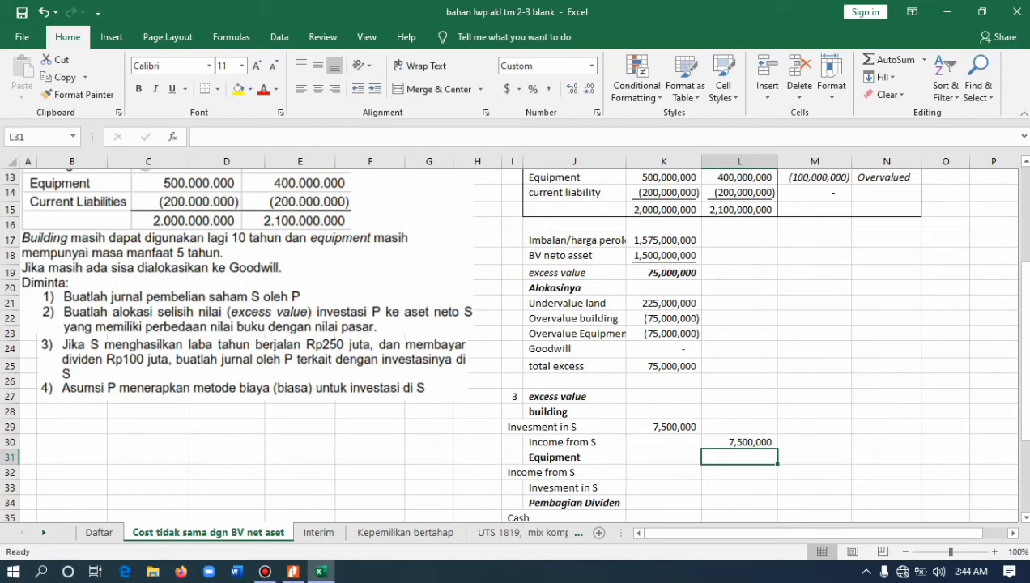
Reverse the equipment journal's accounts by moving Invesment in S to I32 and referencing the building journal's Income from S in J33.
scroll(512, 344, down, 1)
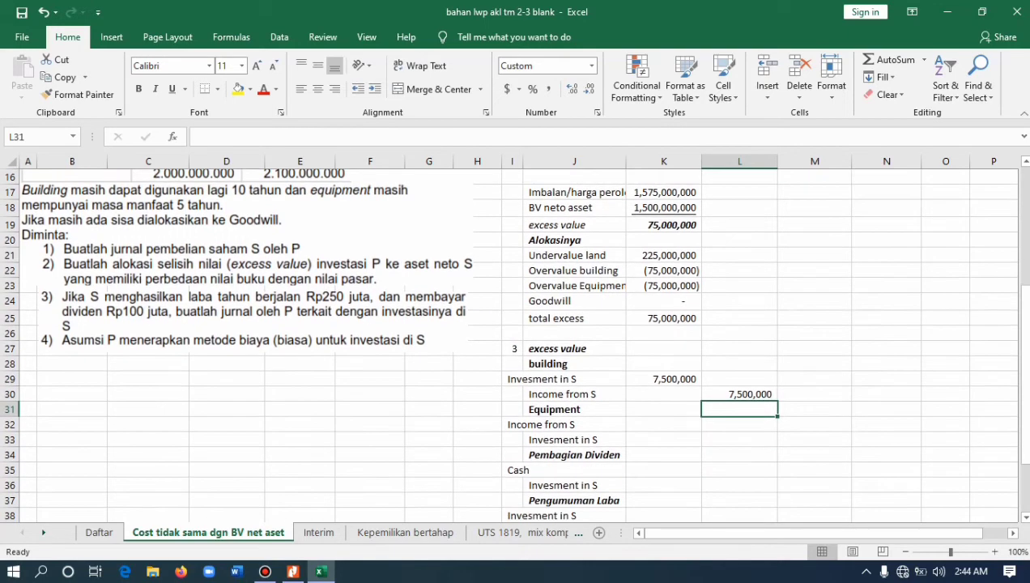
click(574, 439)
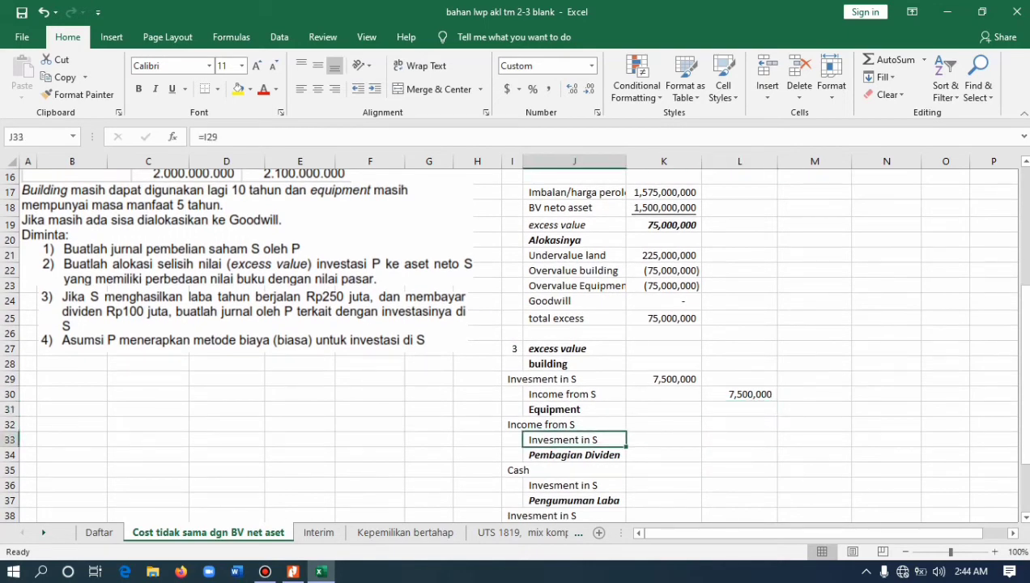
key(ctrl+x)
click(518, 424)
key(ctrl+v)
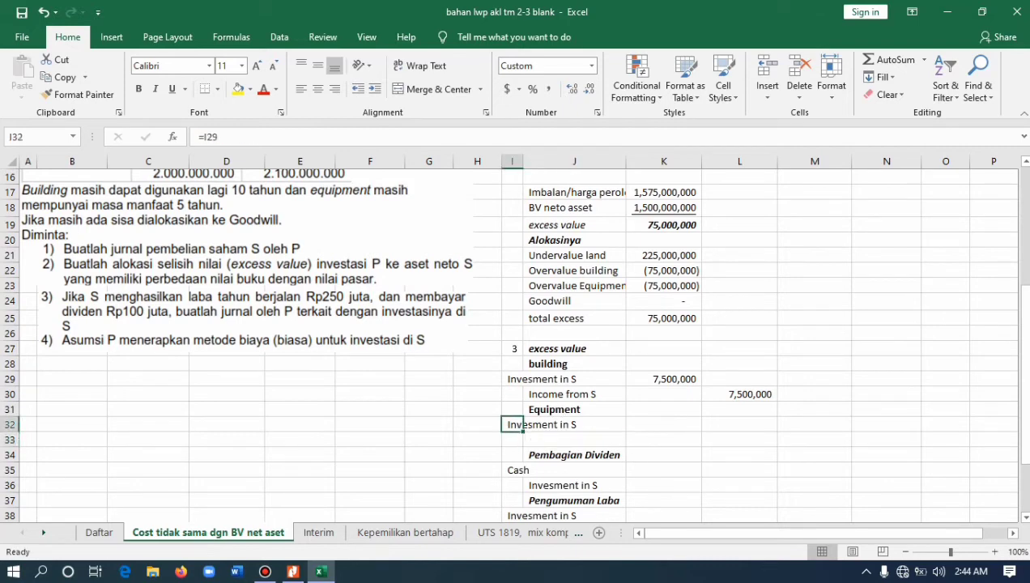
click(573, 440)
text(=)
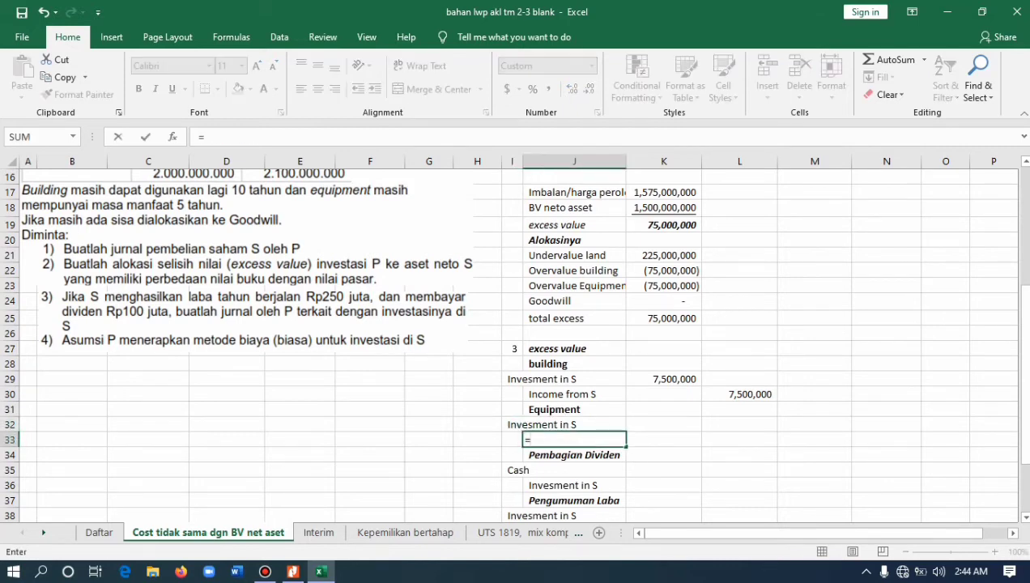
key(Up)
key(Up)
key(Up)
key(Tab)
Record the equipment excess amortization over 5 years by debiting K32 with =-K23/5 and crediting L33 with =K32.
key(Up)
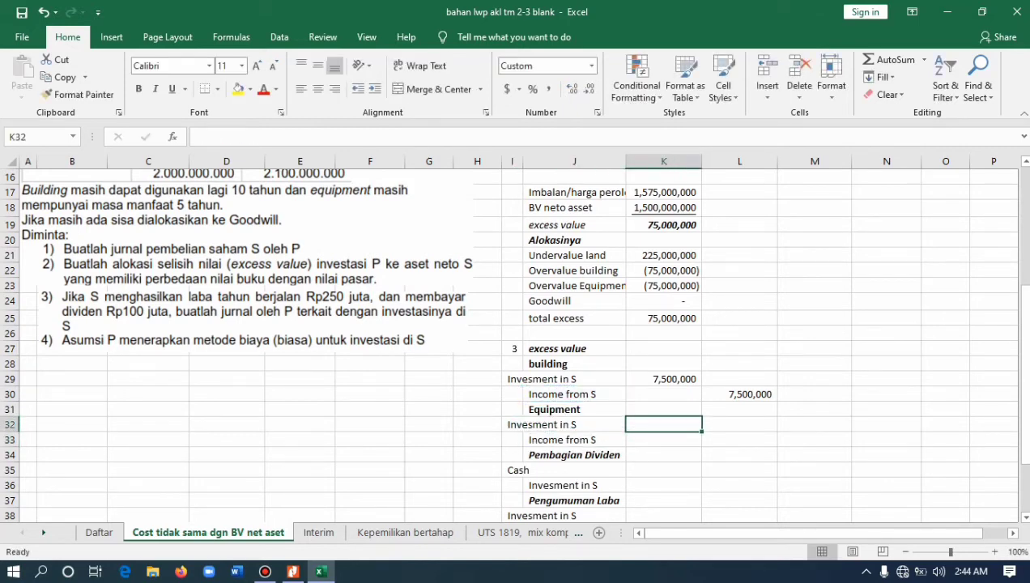
text(=-)
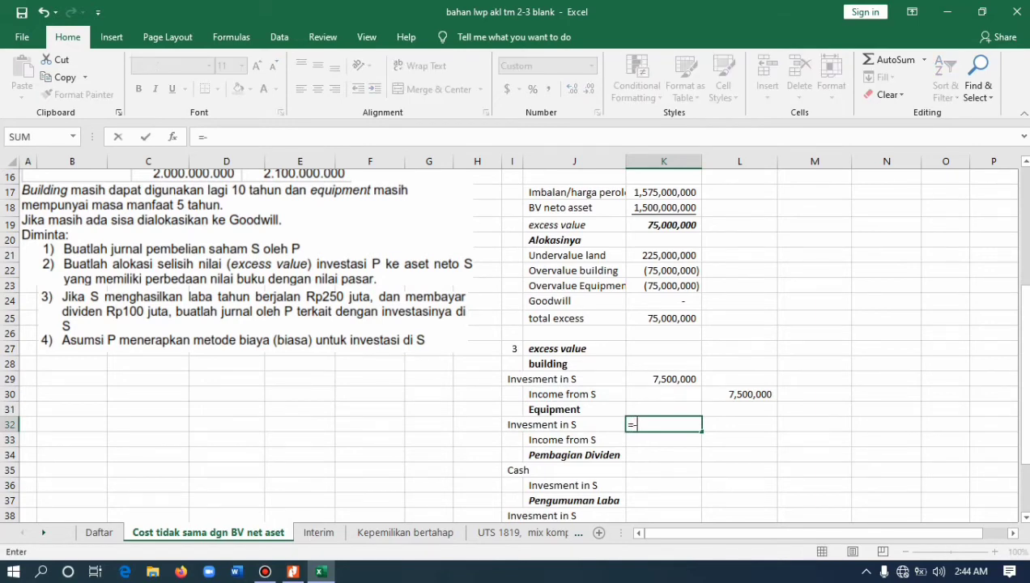
click(663, 285)
text(/)
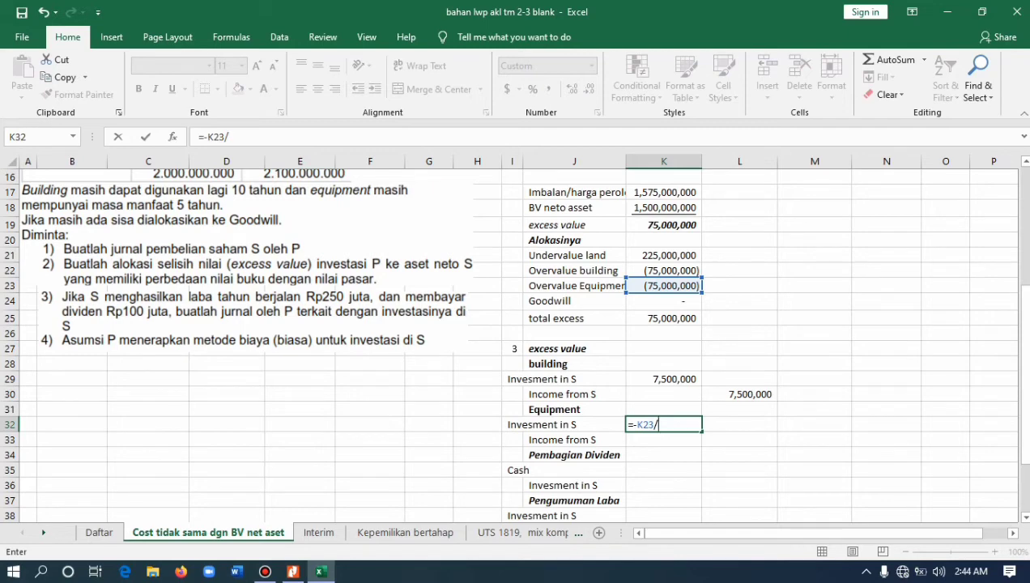
text(5)
key(Return)
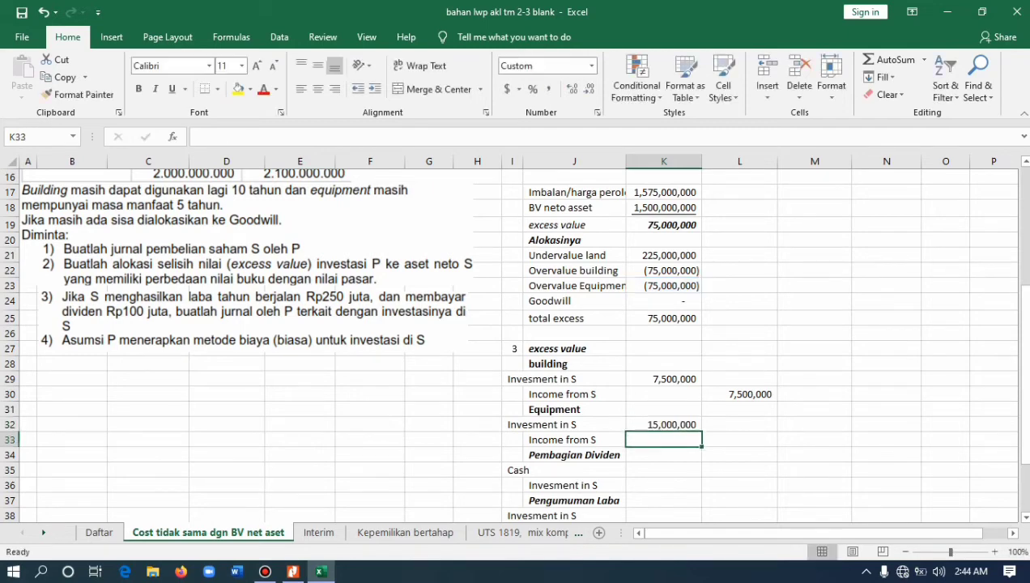
key(Right)
text(=)
key(Up)
key(Left)
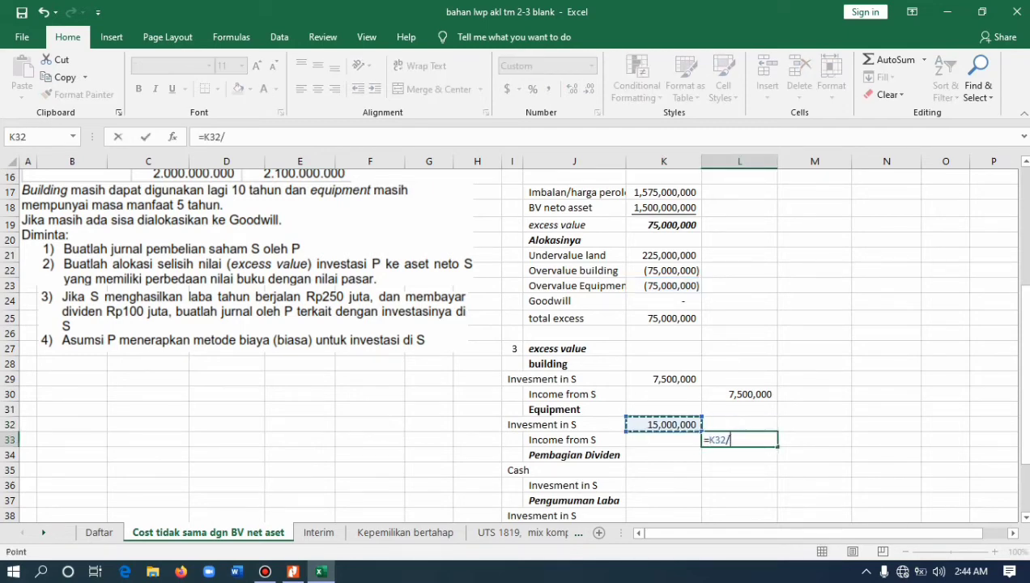
key(Return)
Calculate P's share of the dividend as the Cash debit in K35 with =100000000*L5.
key(Left)
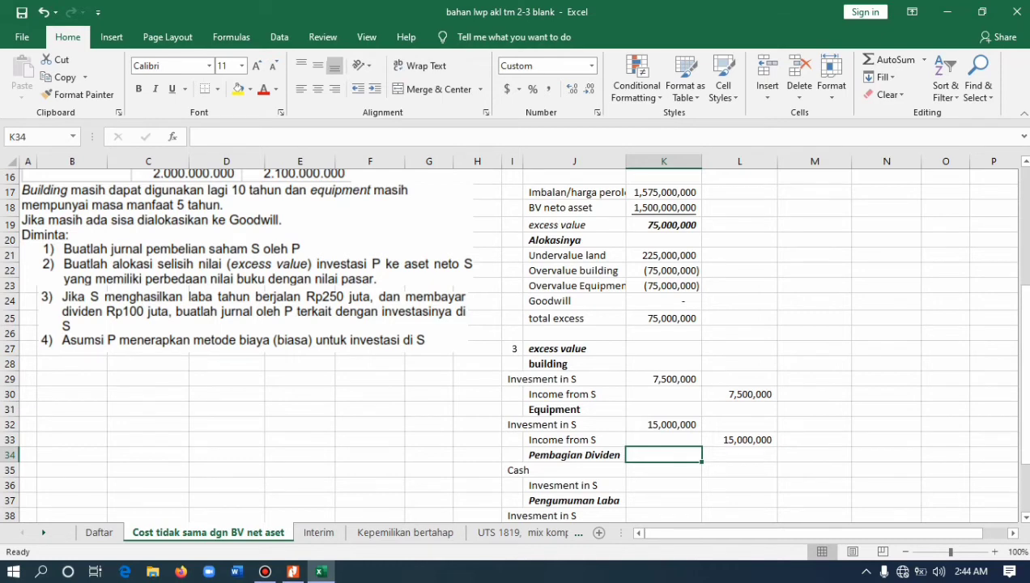
click(663, 469)
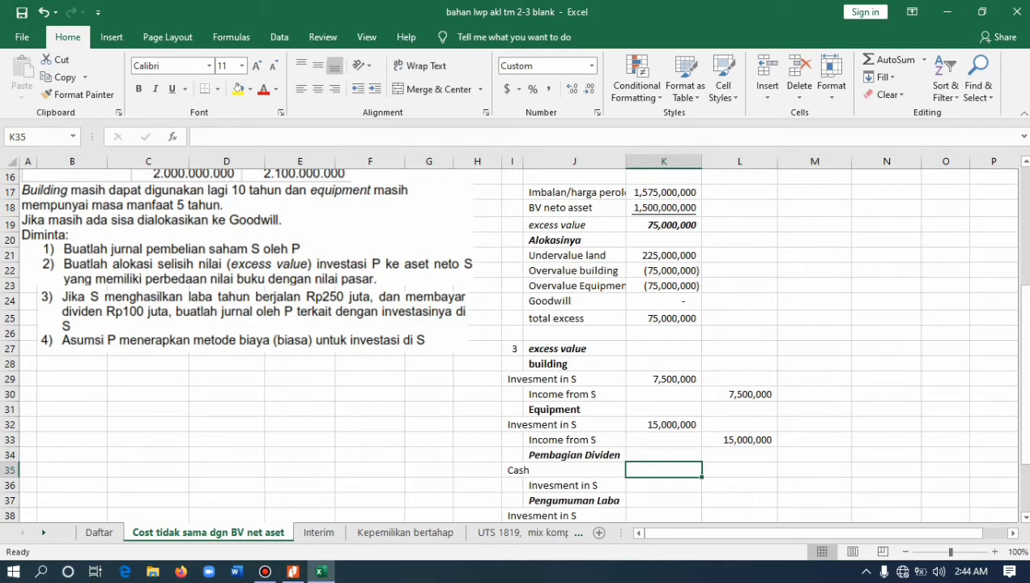
text(=)
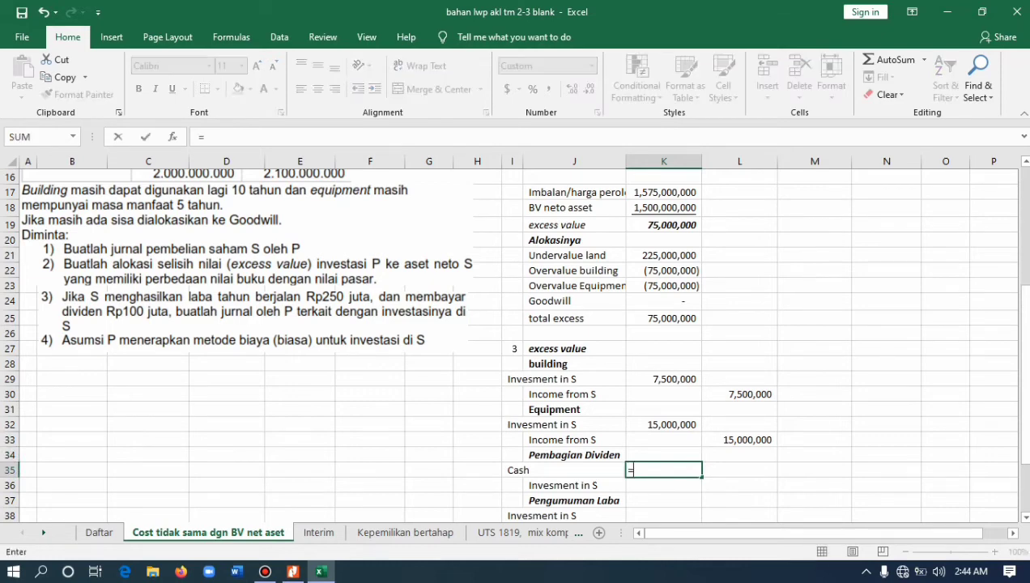
text(100000000*)
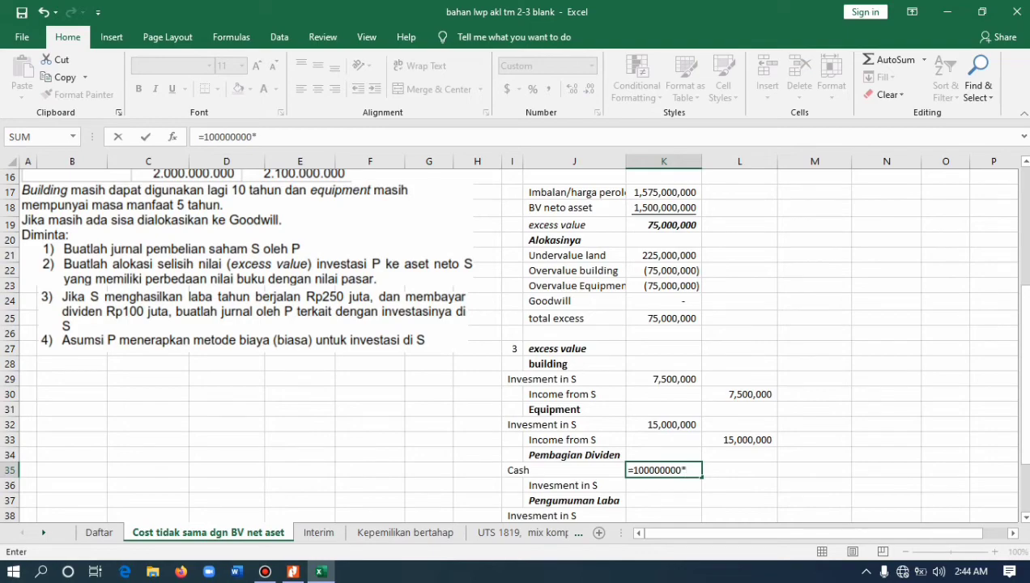
scroll(518, 340, up, 3)
scroll(518, 340, up, 2)
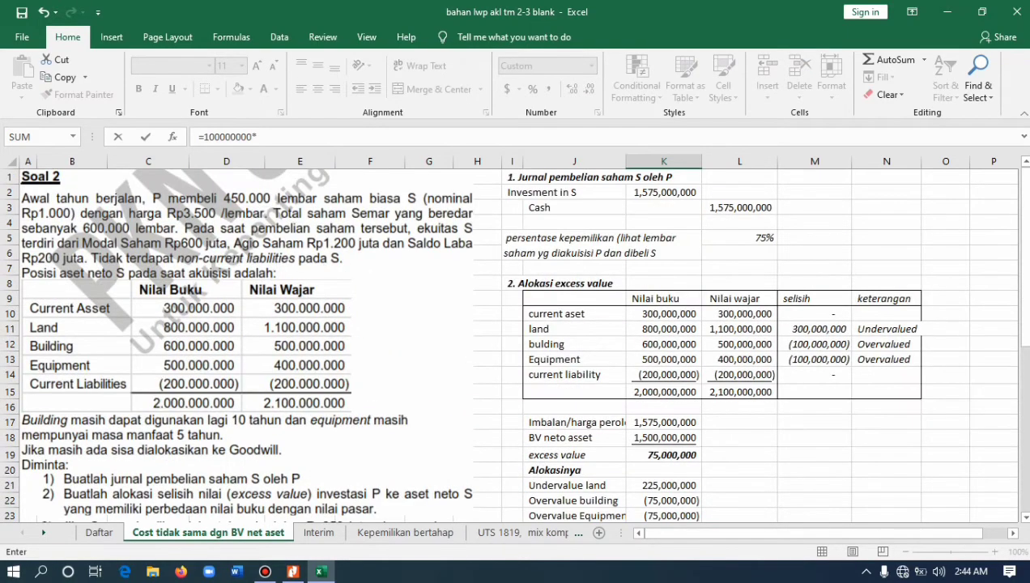
click(737, 235)
scroll(518, 340, down, 6)
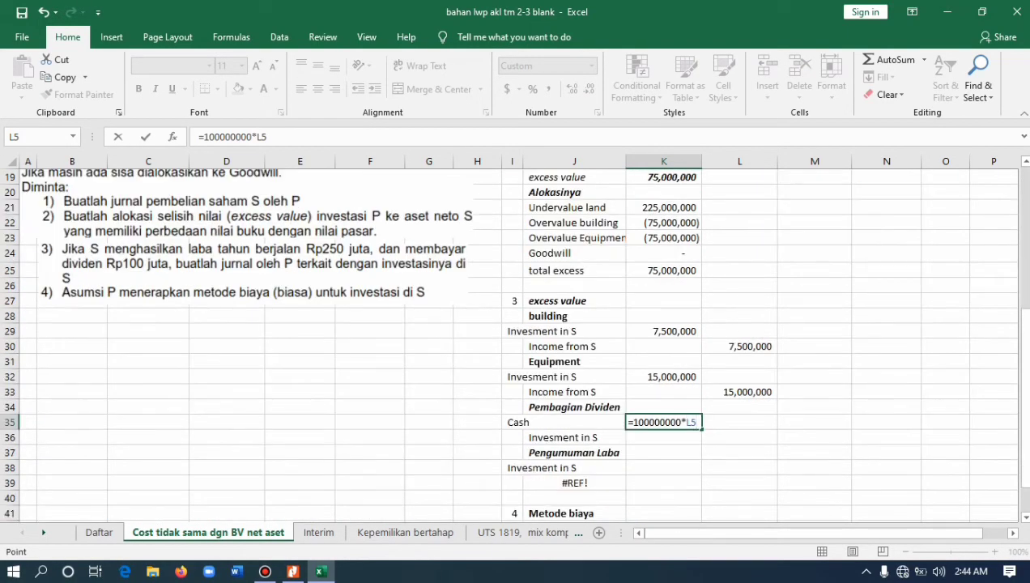
key(Return)
Credit Invesment in S in L36 of the Pembagian Dividen journal by linking it to the Cash debit in K35.
key(Right)
text(=)
key(Left)
key(Up)
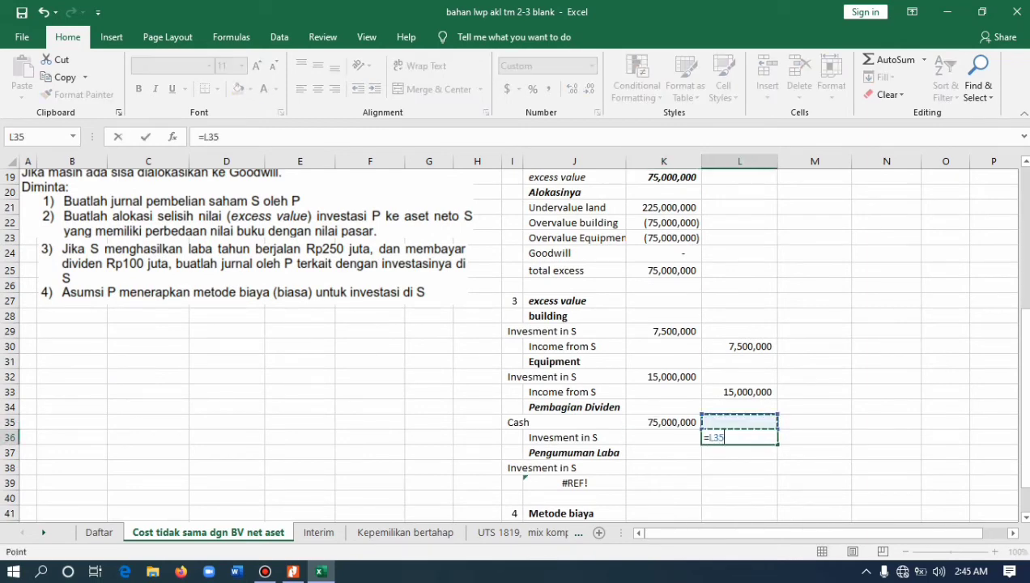
key(Return)
key(Left)
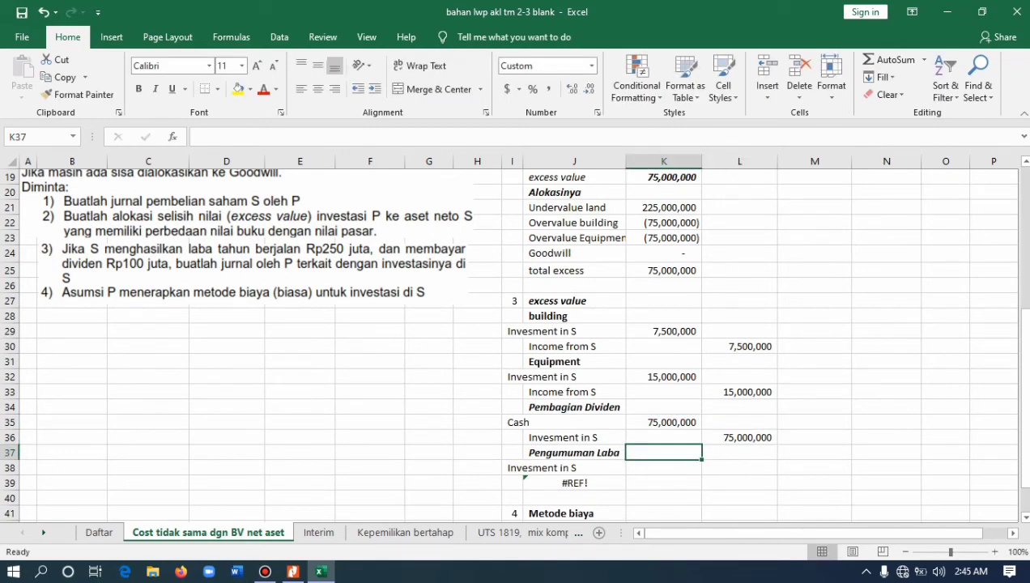
Replace the broken account reference in J39 of the Pengumuman Laba journal with =J33 for Income from S.
scroll(518, 340, down, 2)
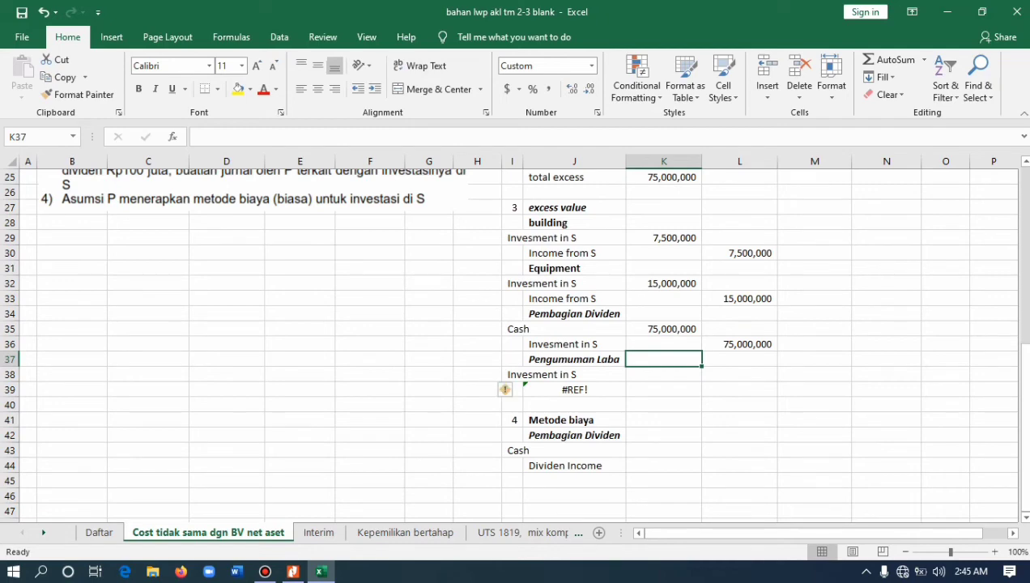
click(567, 389)
scroll(518, 340, up, 1)
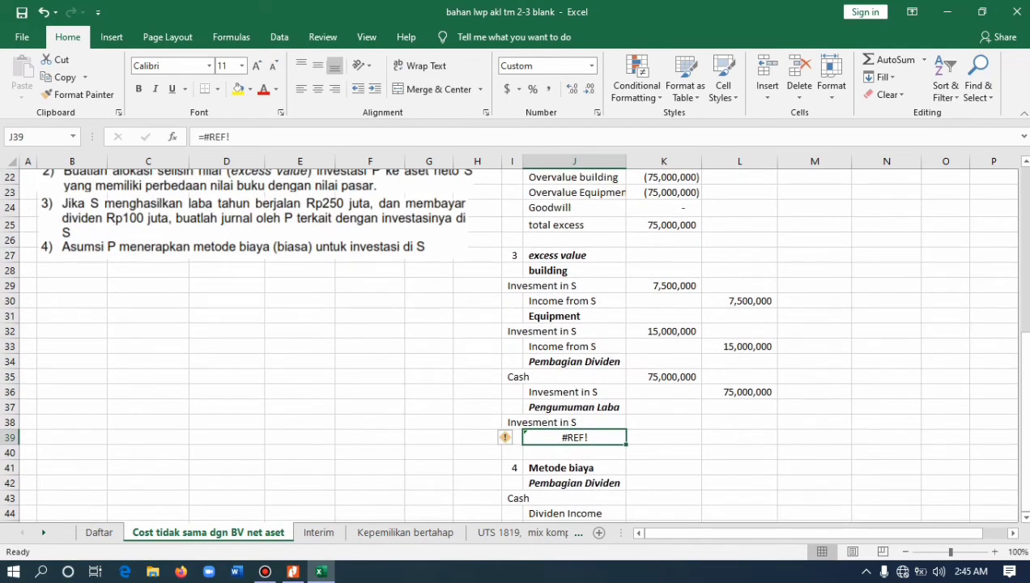
text(=)
click(562, 346)
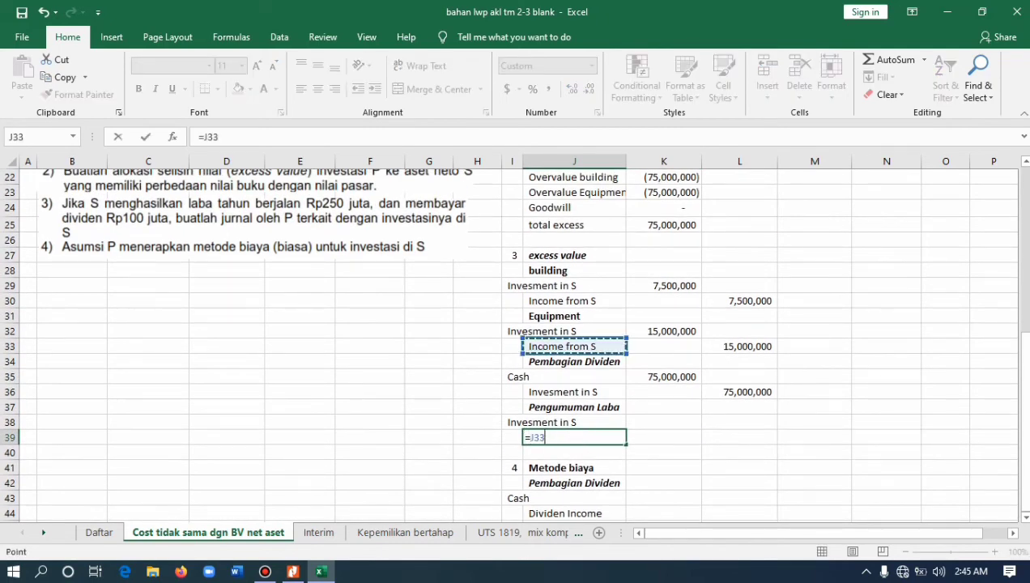
key(Return)
Calculate P's share of S's net income as the Invesment in S debit in K38 with =250000000*L5.
click(663, 452)
key(Up)
key(Up)
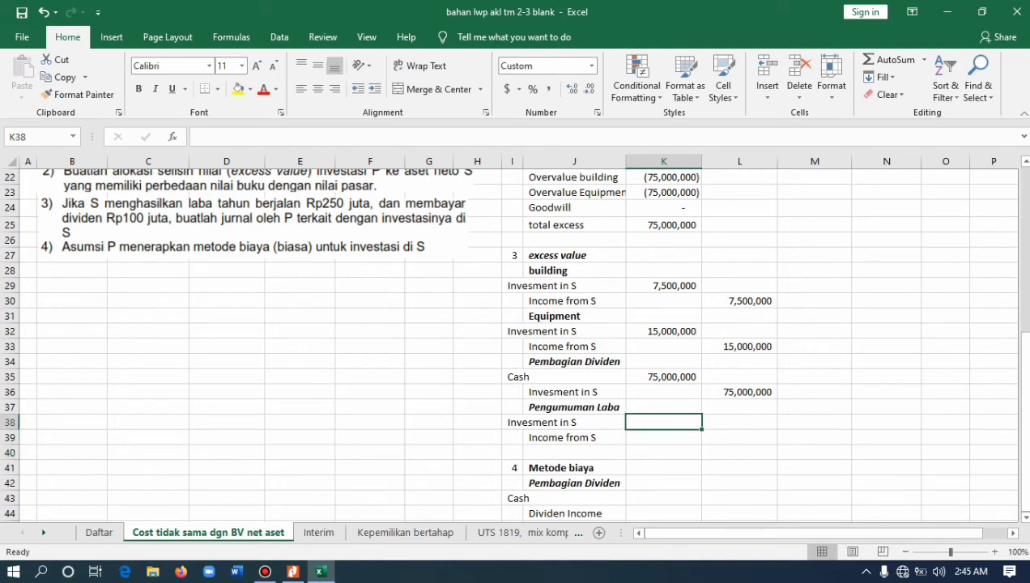
text(=)
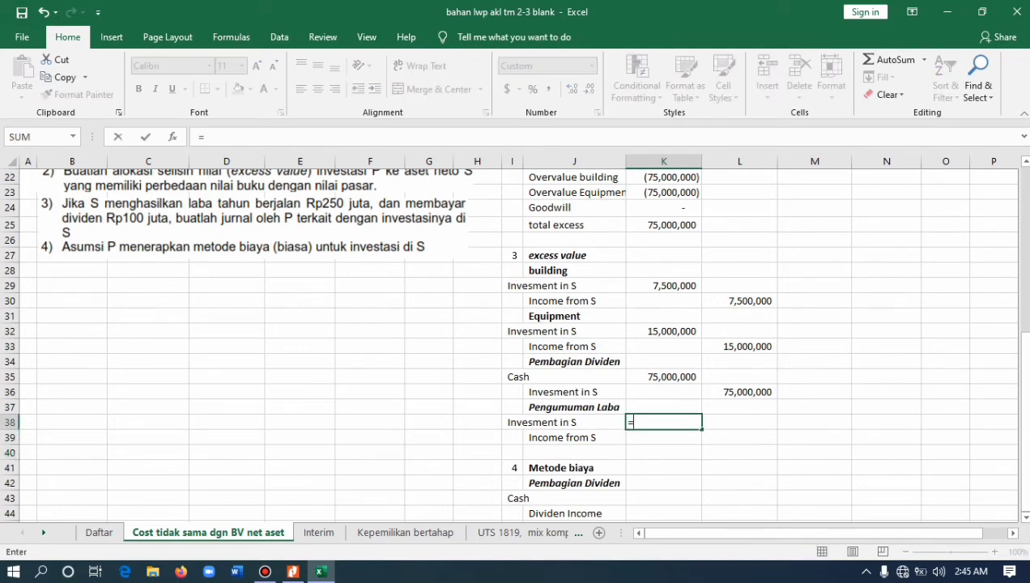
text(250000)
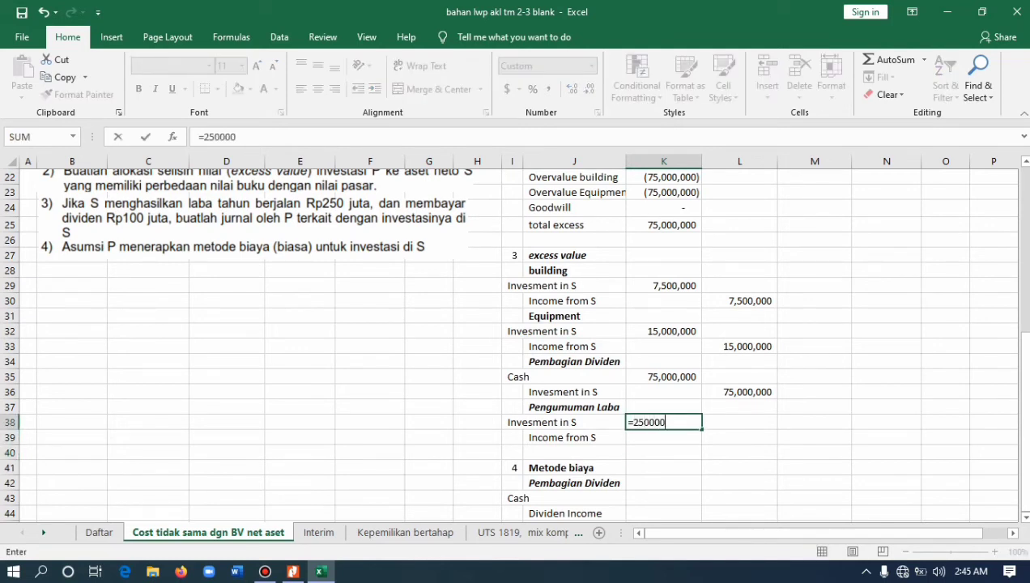
text(000*)
scroll(510, 344, up, 6)
click(753, 192)
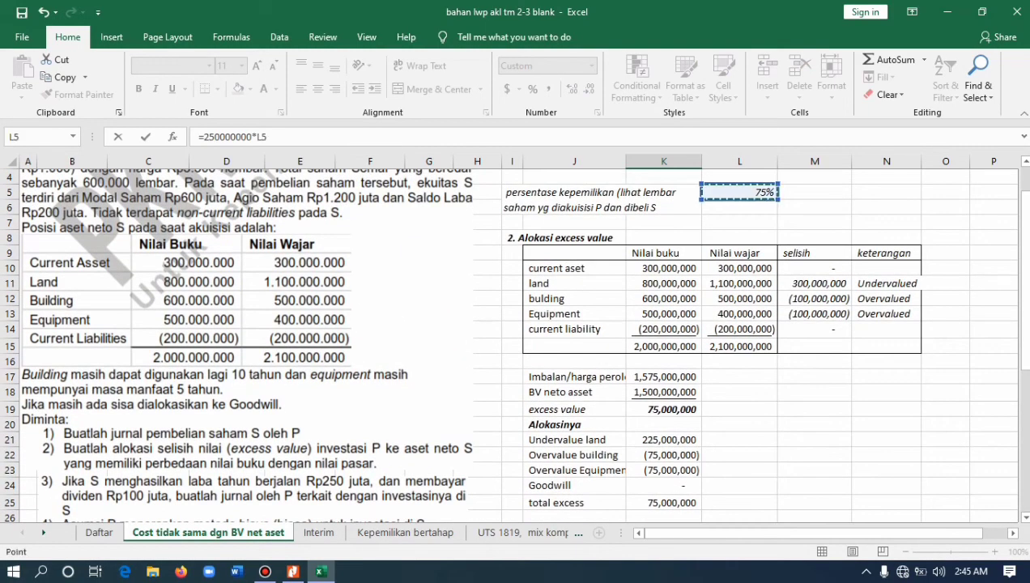
key(Return)
Credit Income from S in L39 of the Pengumuman Laba journal with =K38.
scroll(510, 344, down, 1)
click(739, 470)
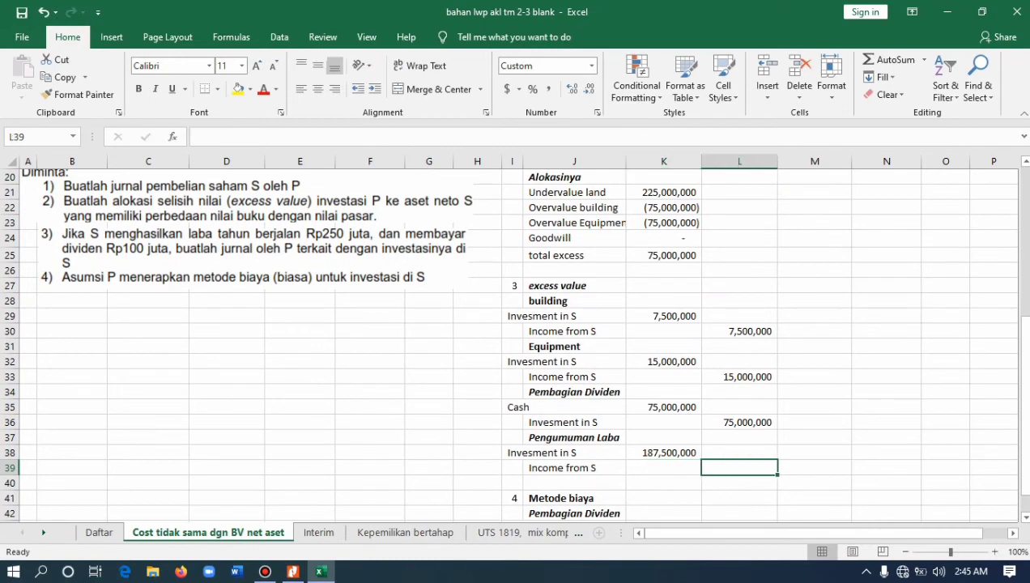
text(=)
click(664, 452)
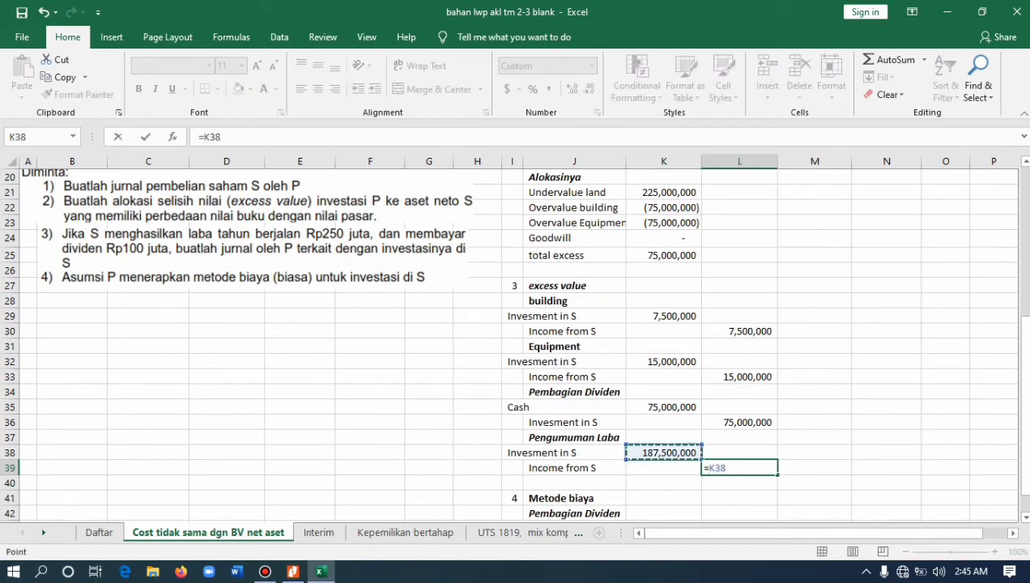
key(Return)
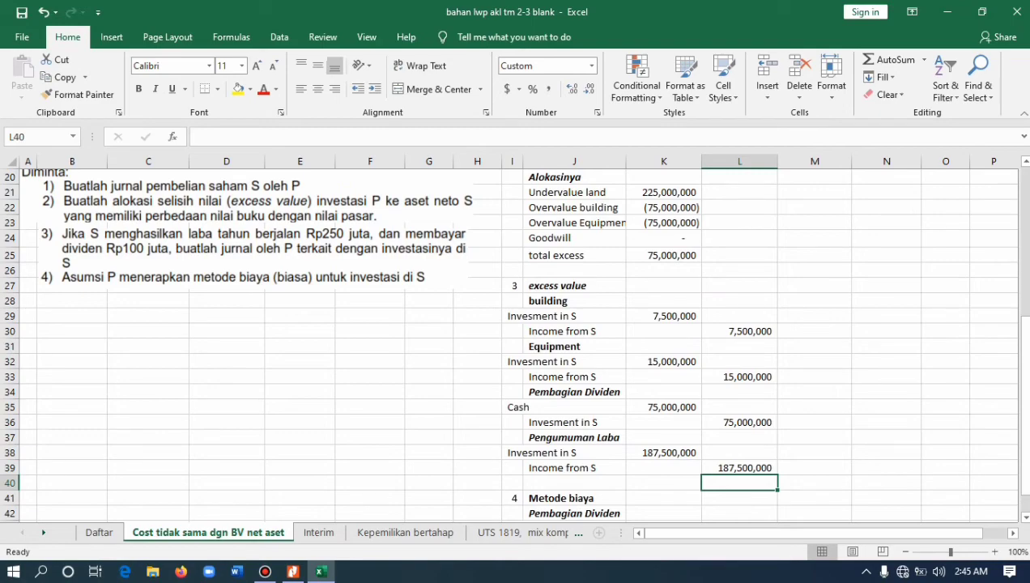
scroll(518, 340, down, 3)
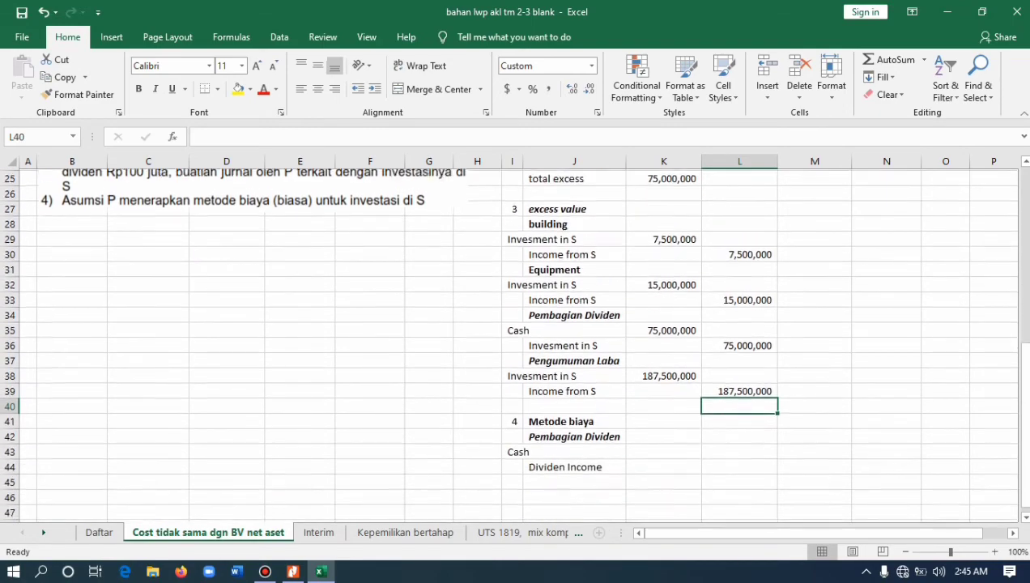
Debit Cash in K43 of the Metode biaya dividend journal by linking it to the equity-method dividend Cash amount in K35.
scroll(518, 340, up, 10)
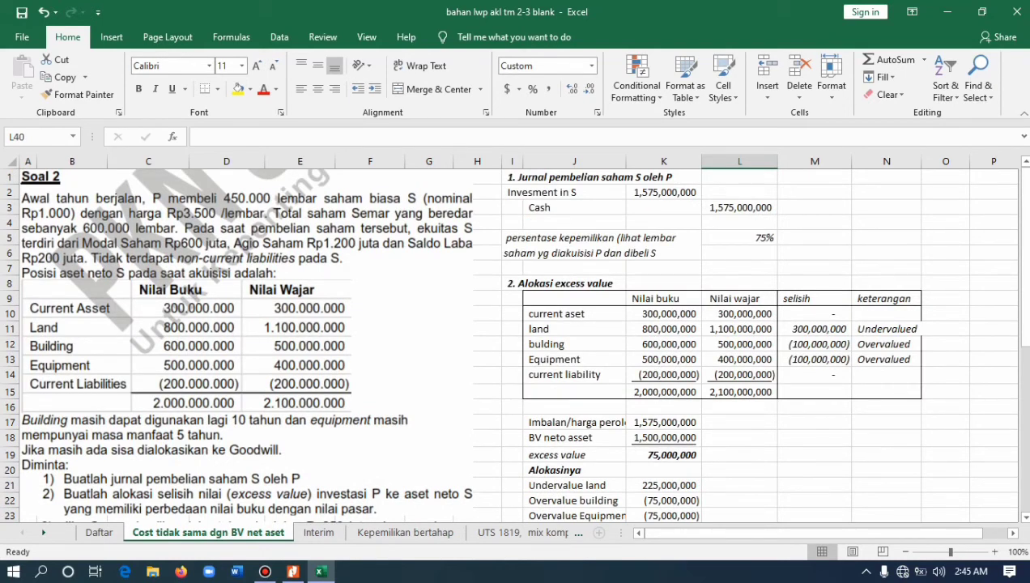
scroll(515, 344, down, 3)
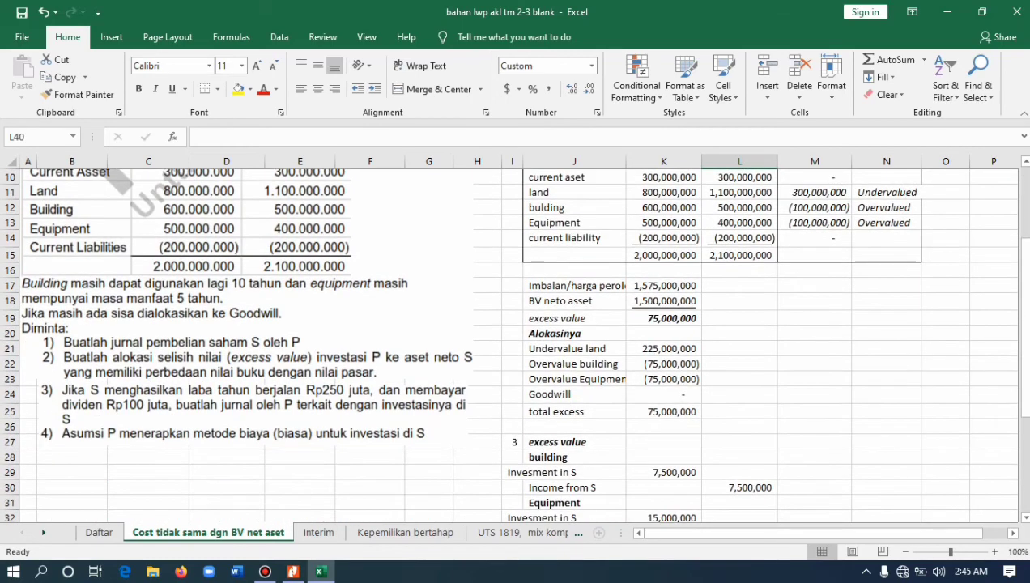
scroll(515, 344, down, 4)
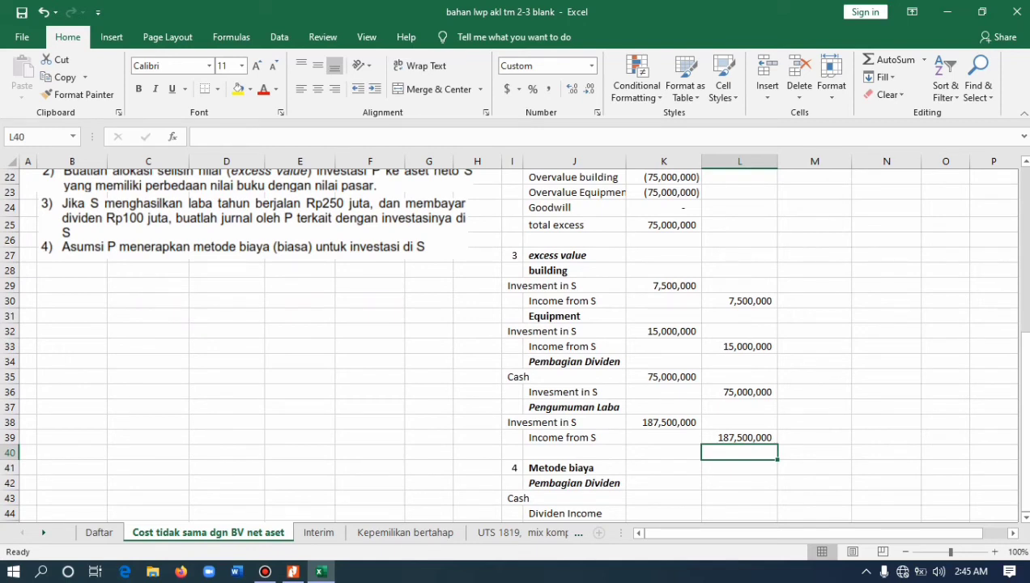
scroll(515, 344, down, 1)
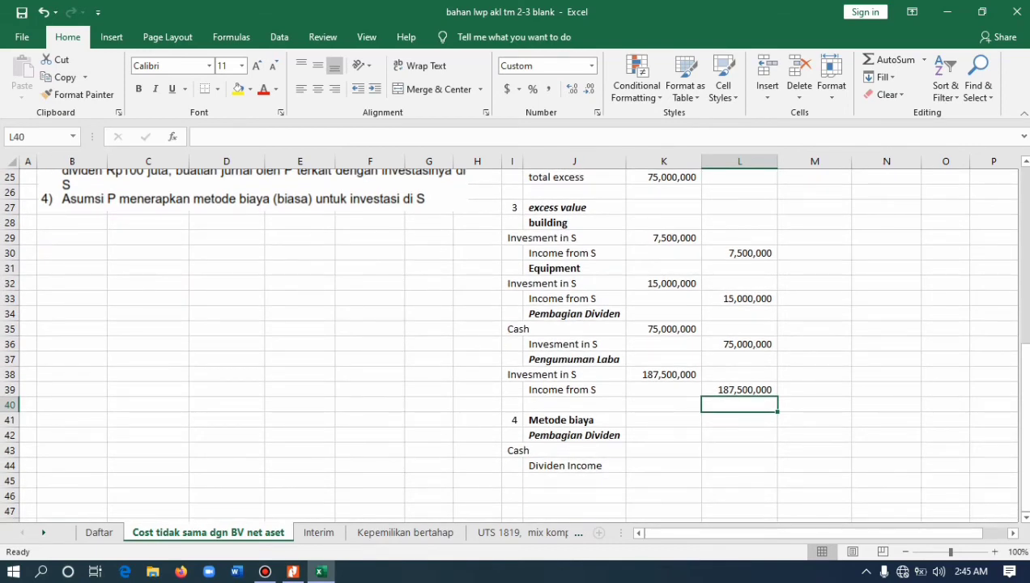
scroll(515, 344, down, 1)
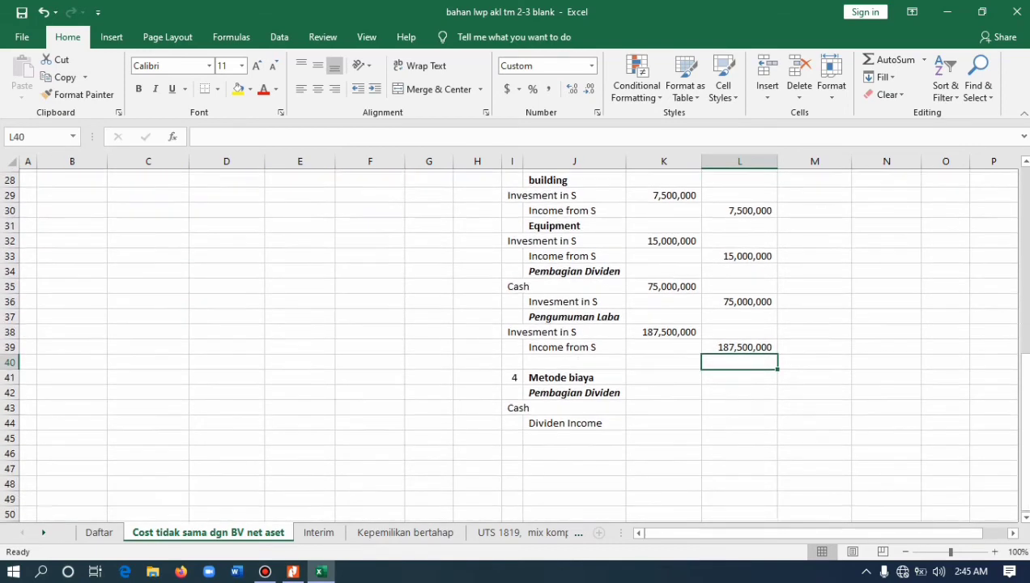
click(664, 404)
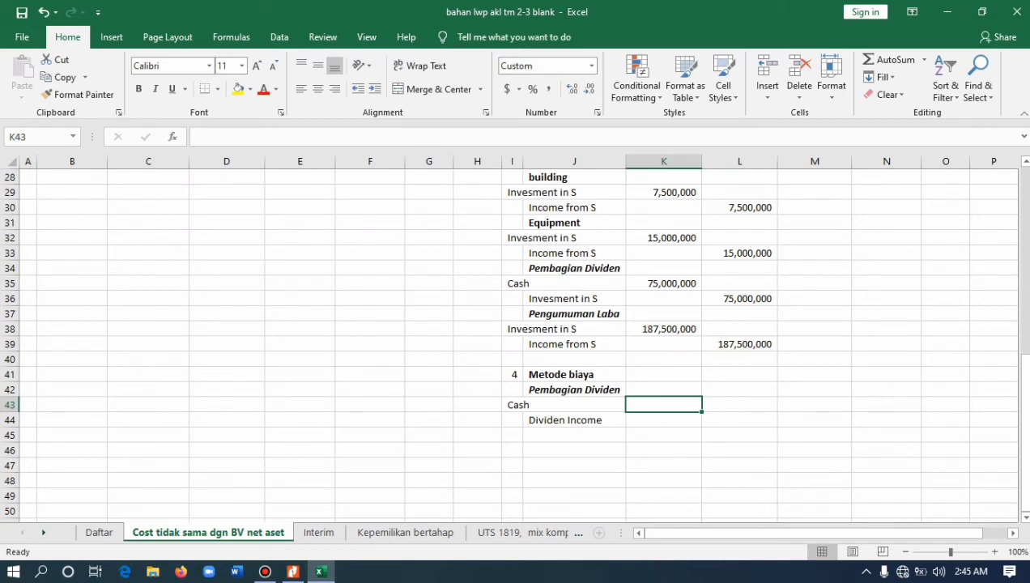
text(=)
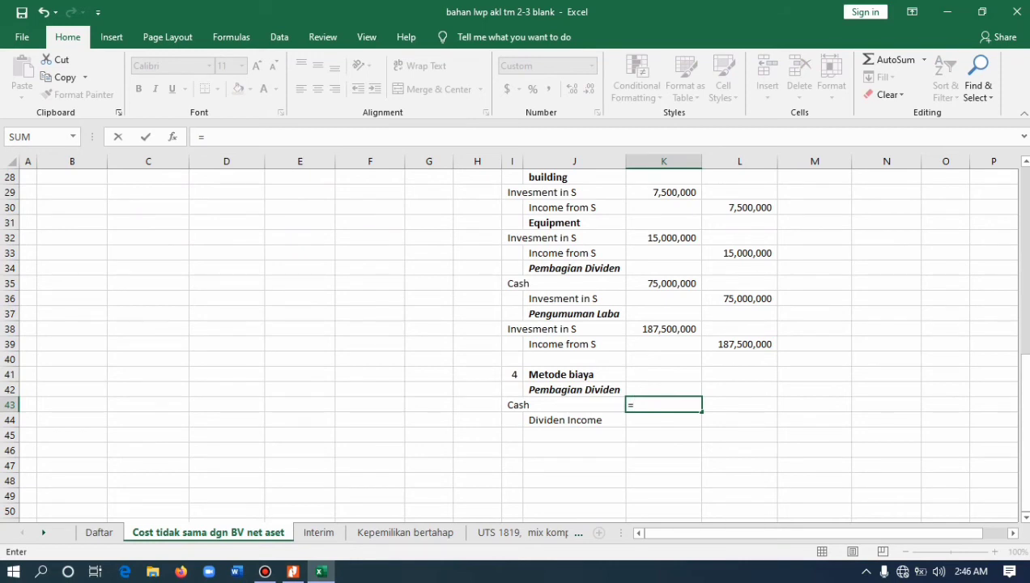
scroll(518, 340, up, 2)
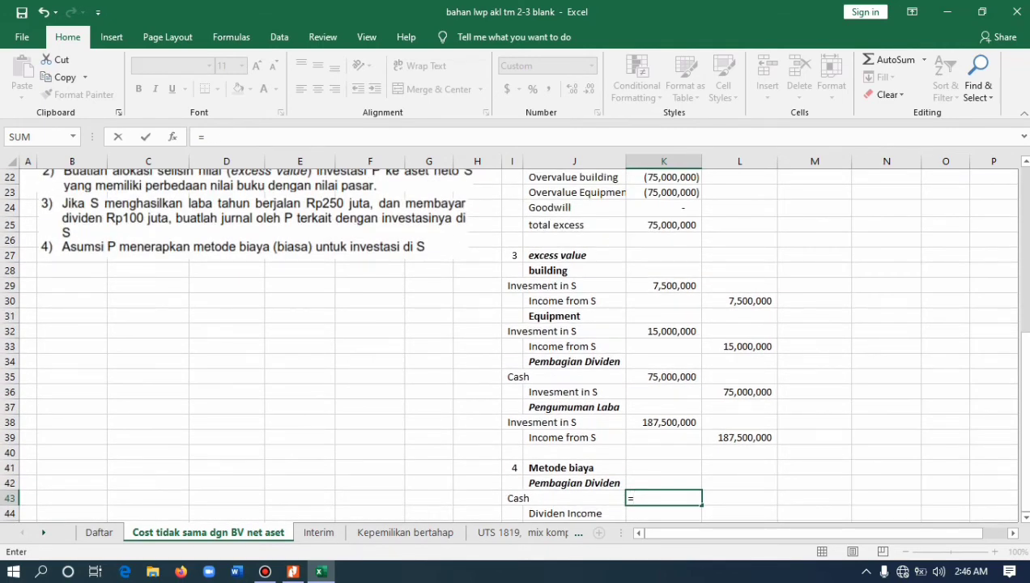
click(663, 377)
key(Return)
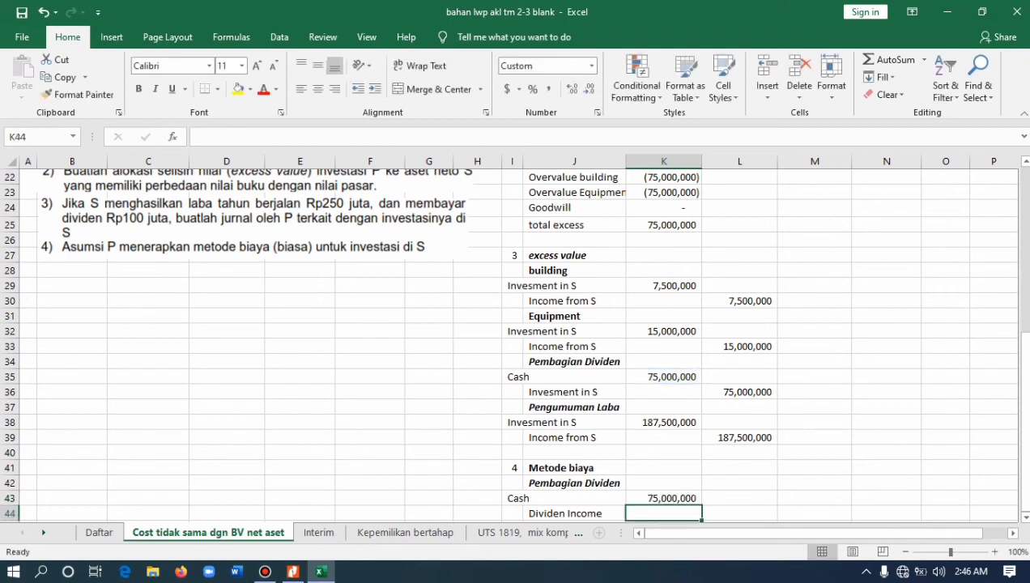
Credit Dividen Income in L44 of the Metode biaya journal with =K43.
click(739, 513)
text(=)
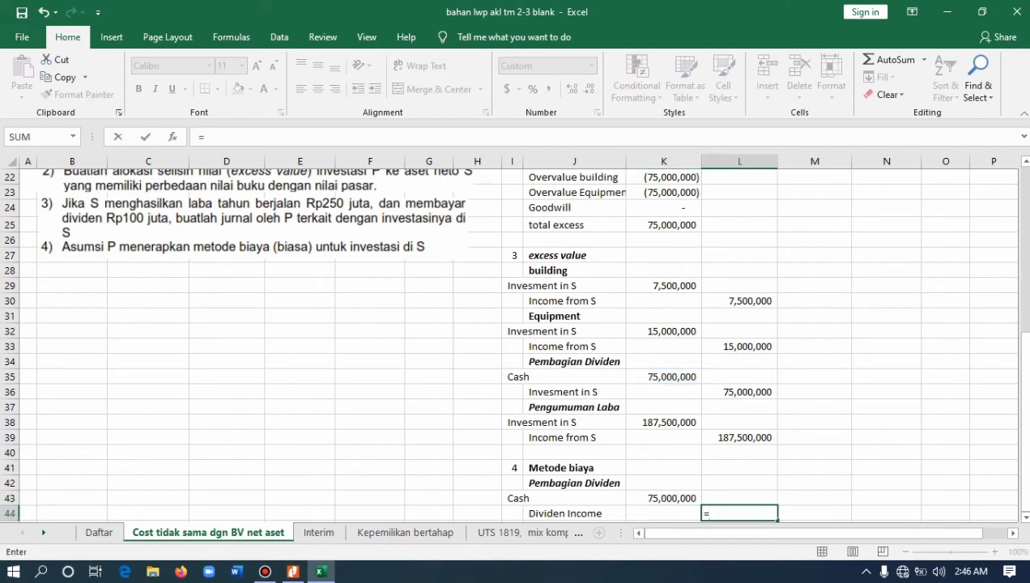
click(663, 498)
key(Return)
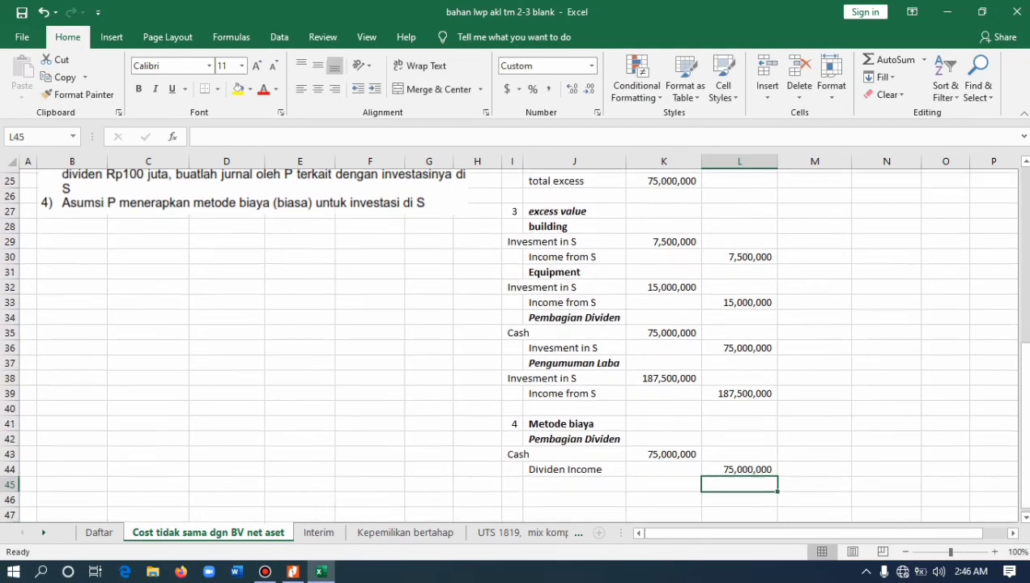
scroll(515, 340, up, 8)
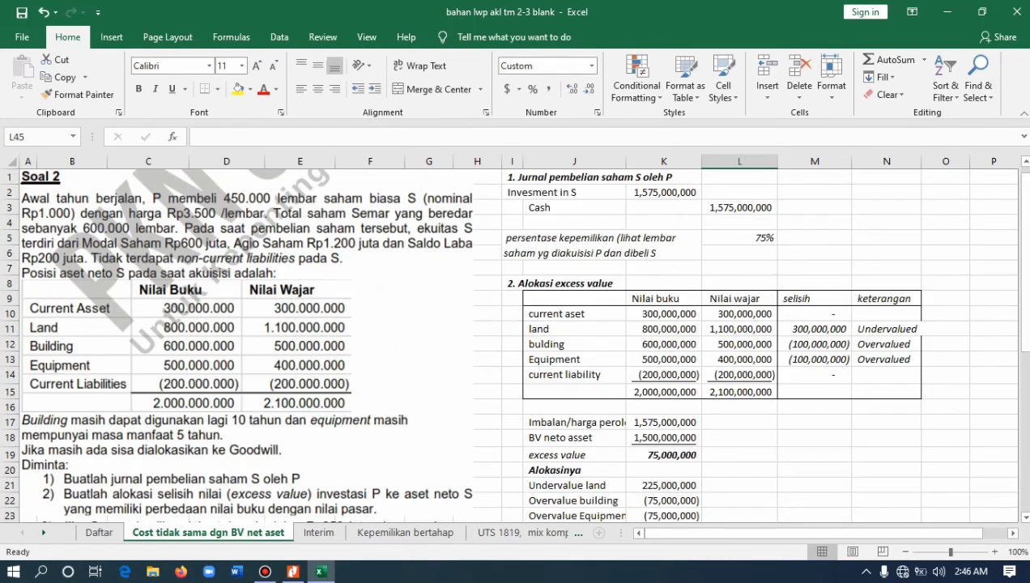